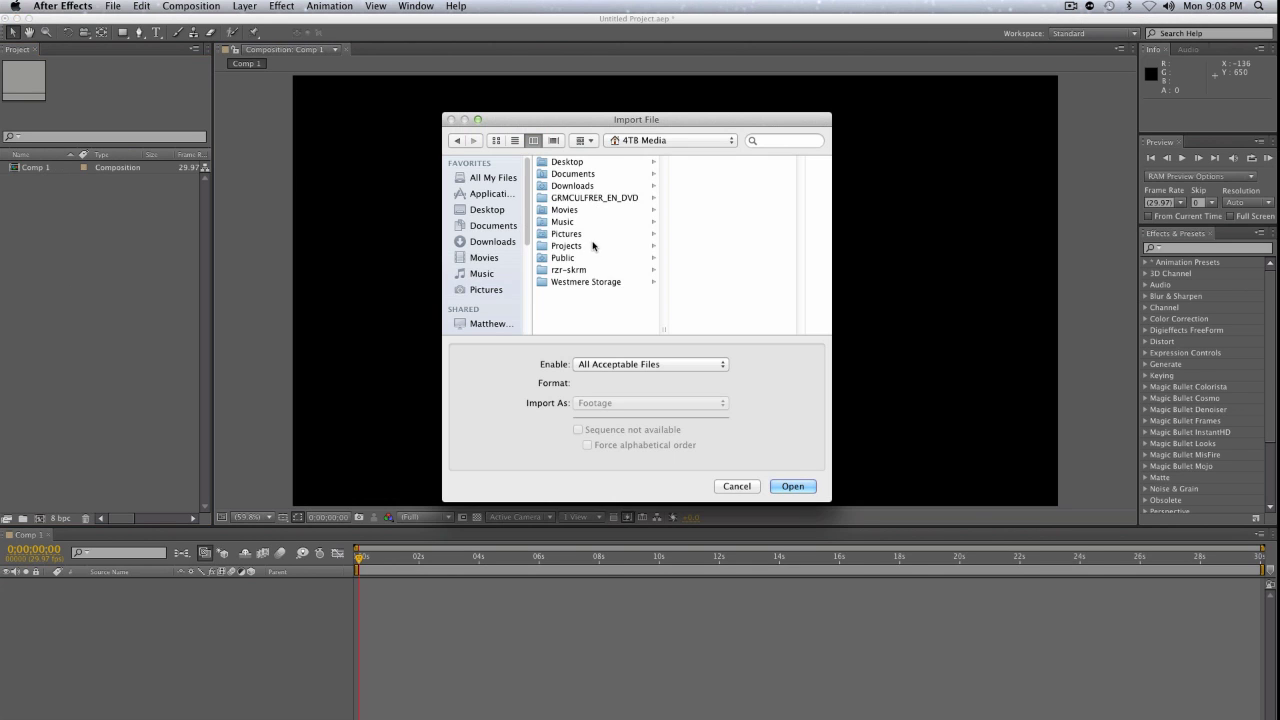
Import iPhone_TAGR_ 061.mov from the Elance folder inside Projects as footage.
left_click(593, 248)
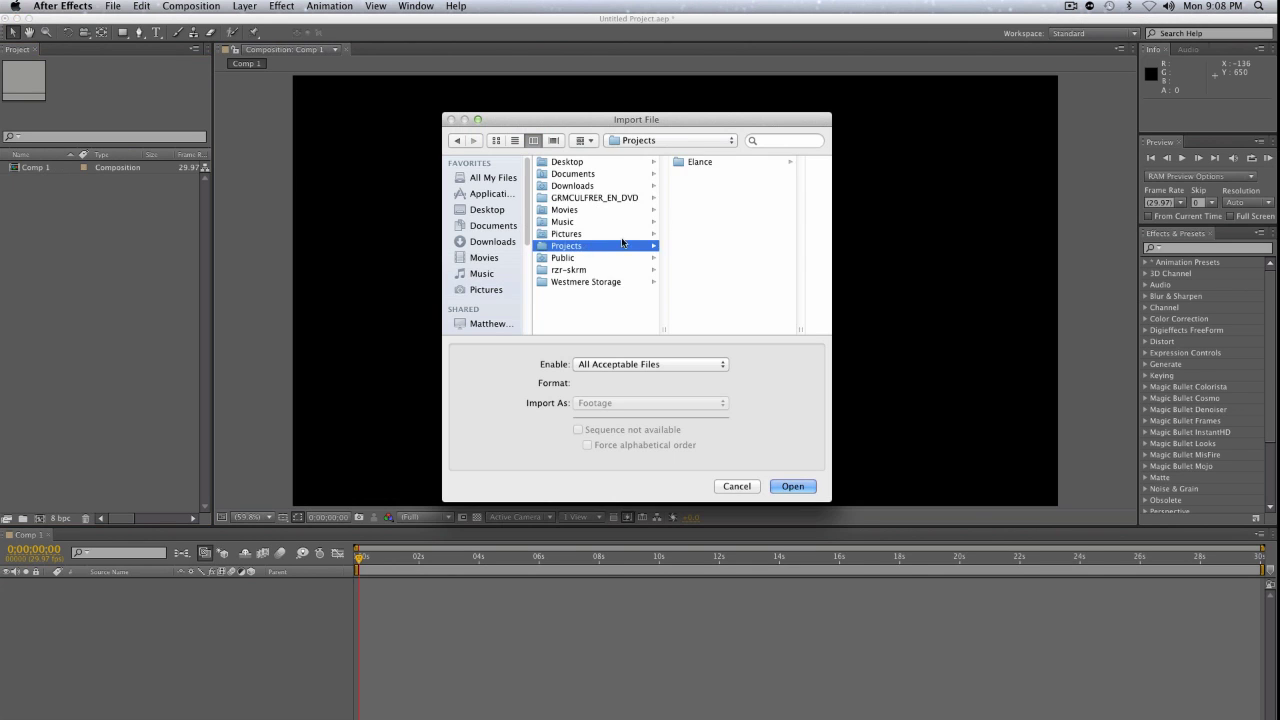
left_click(714, 163)
left_click(758, 177)
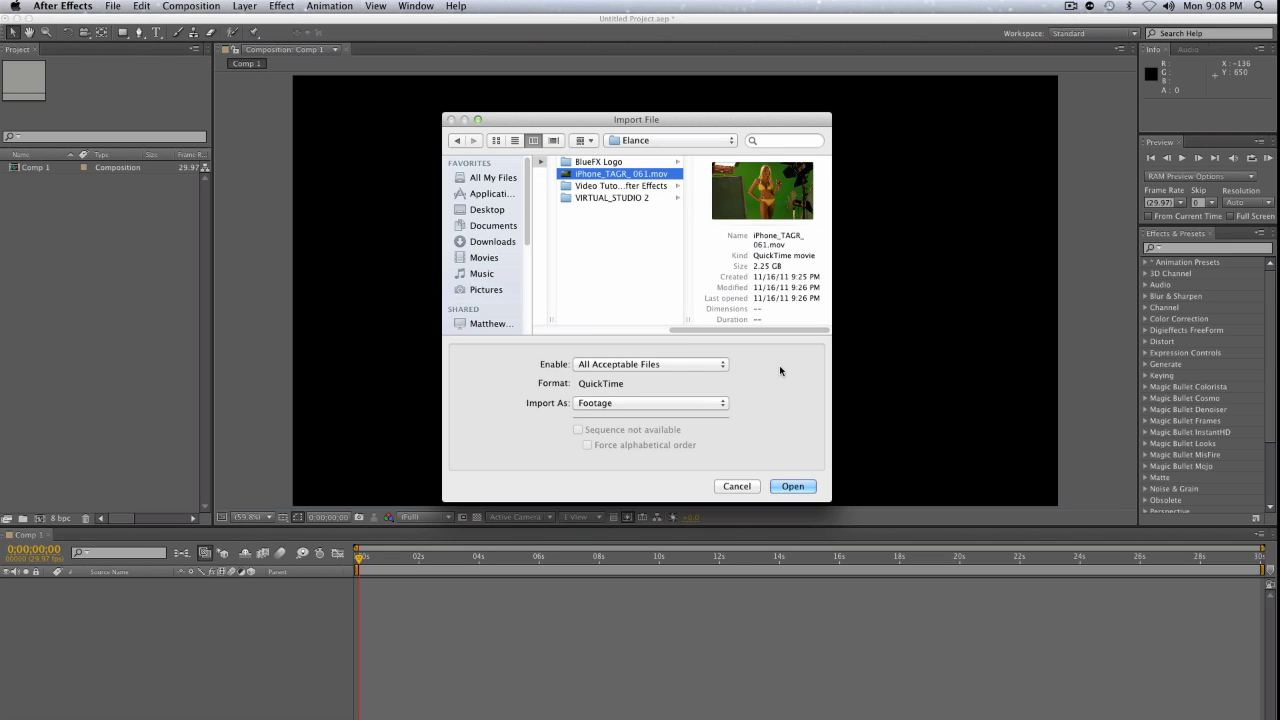
key("Return")
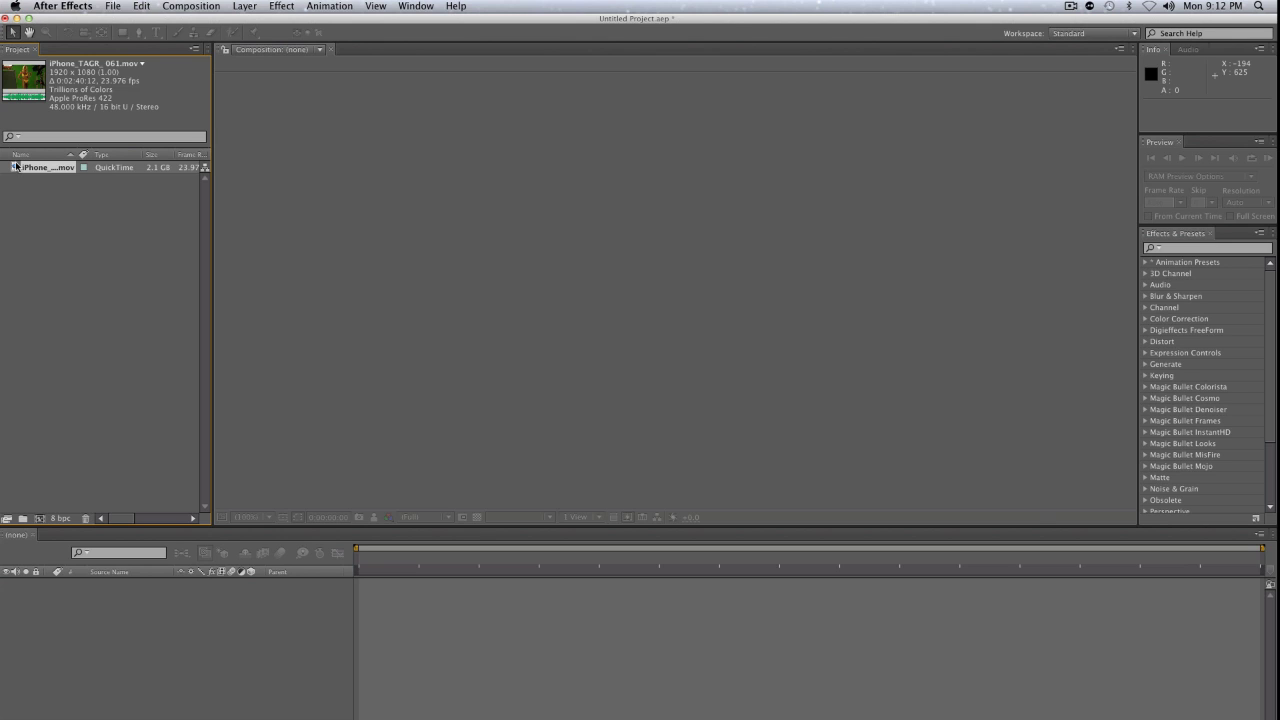
Create a composition from the imported iPhone_TAGR_ 061.mov footage and keep its preview resolution at Full.
left_click_drag(17, 167, 41, 519)
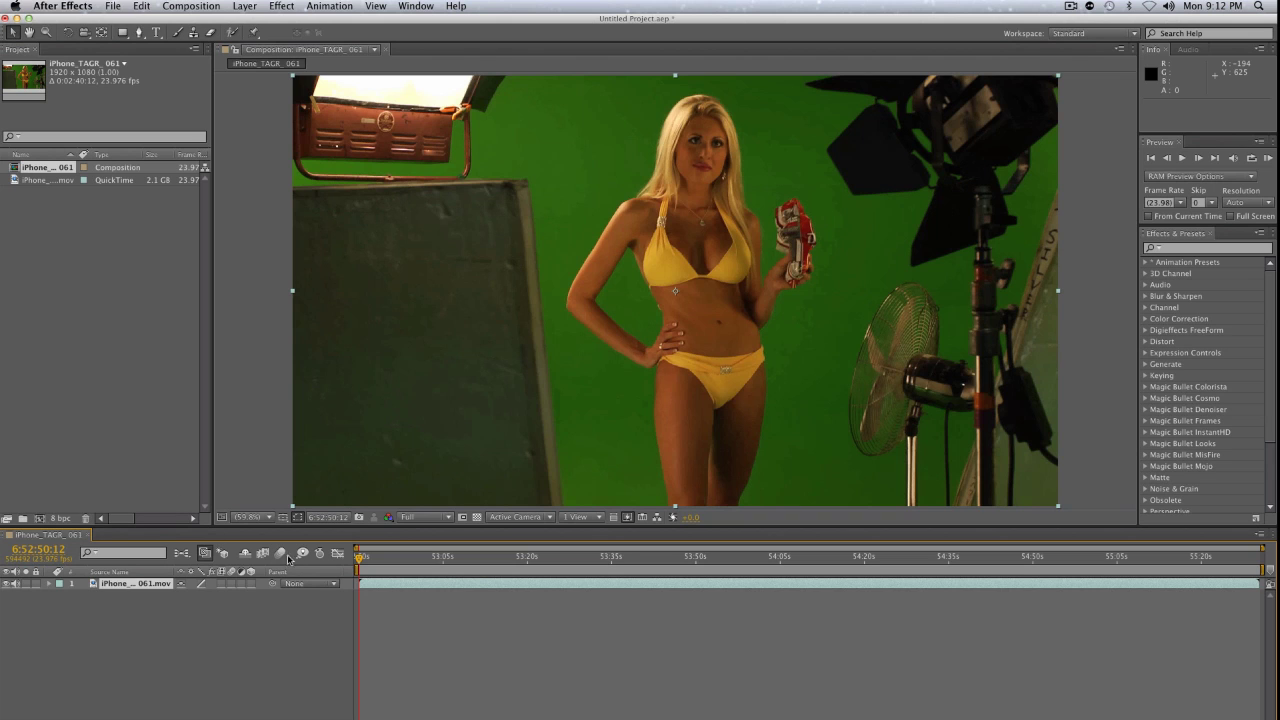
left_click(425, 517)
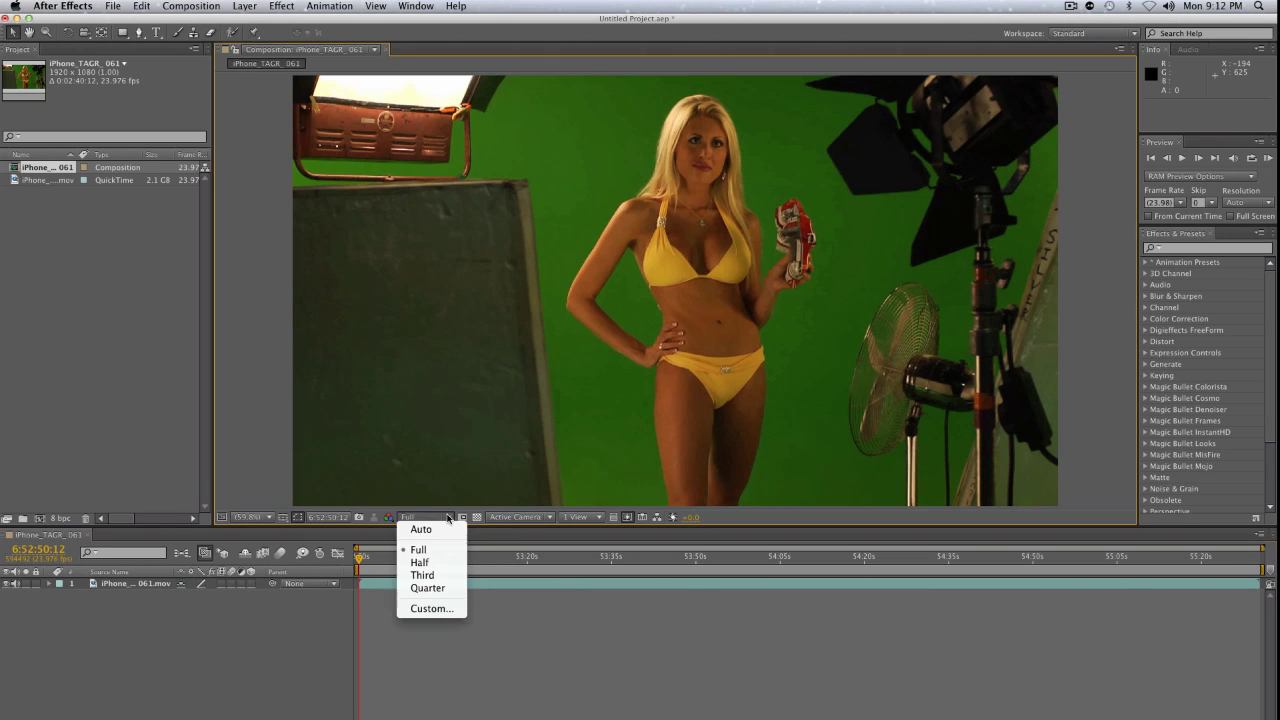
left_click(420, 548)
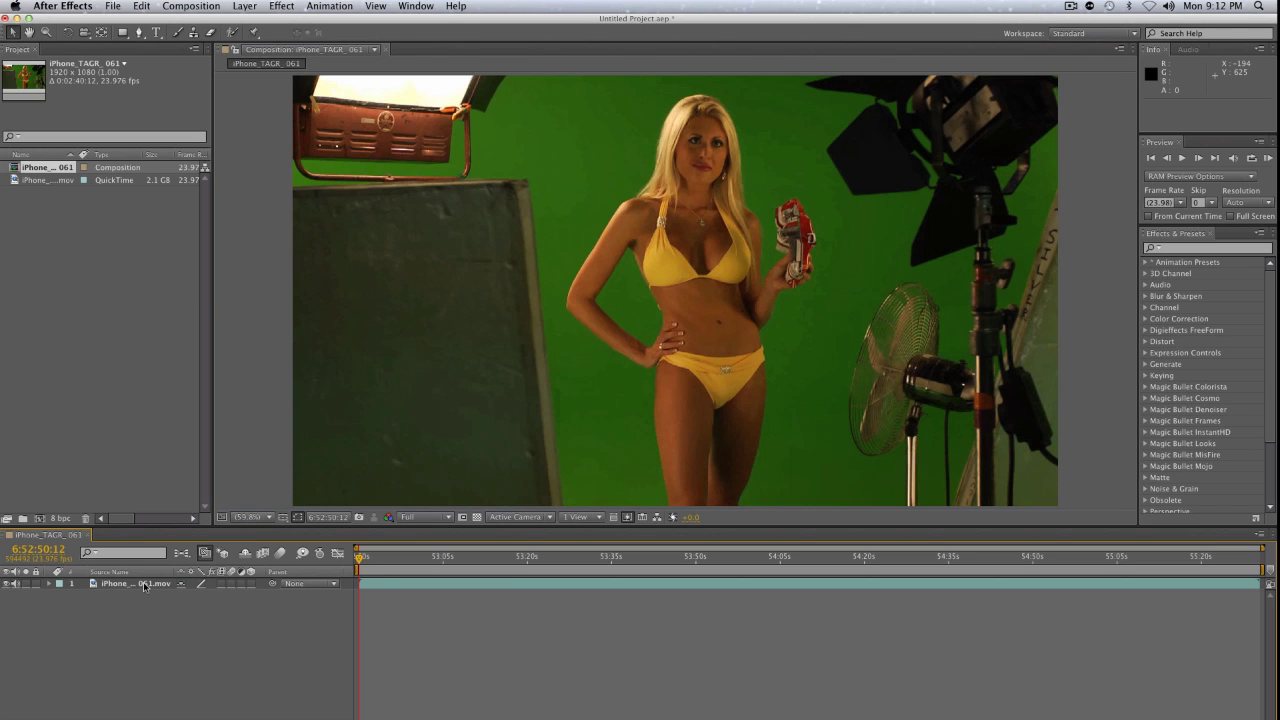
left_click(144, 586)
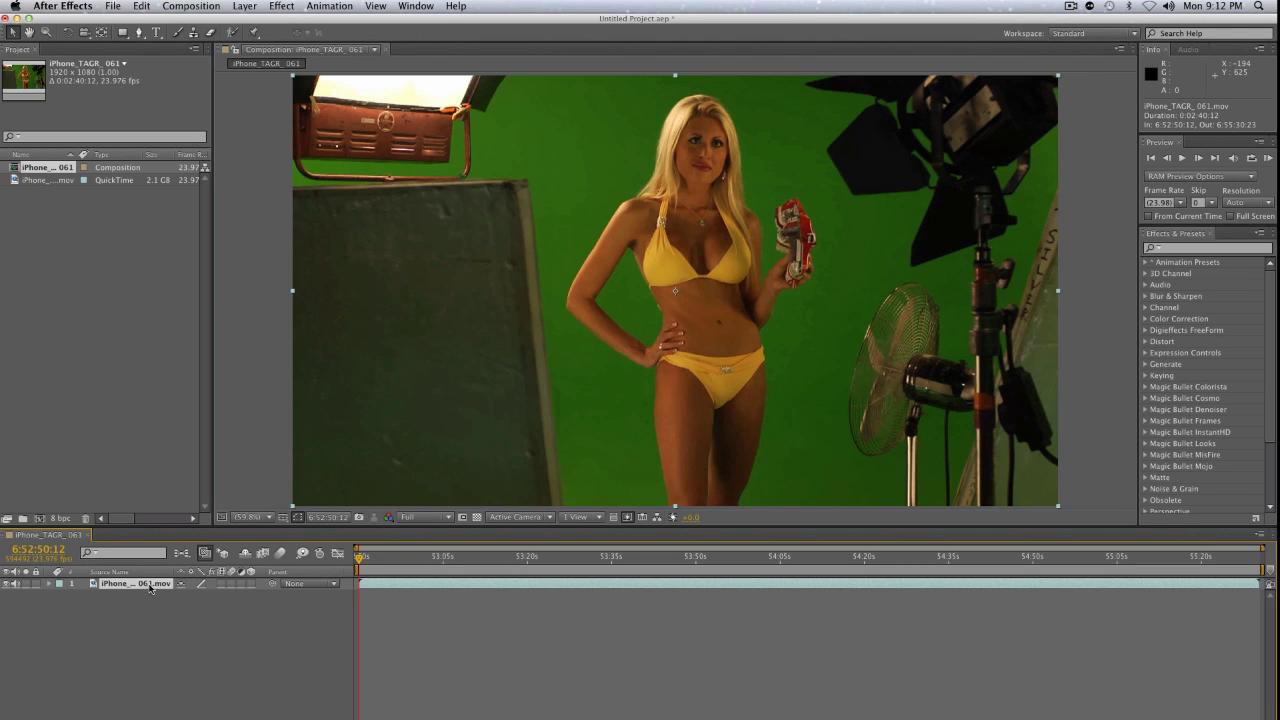
left_click(1215, 248)
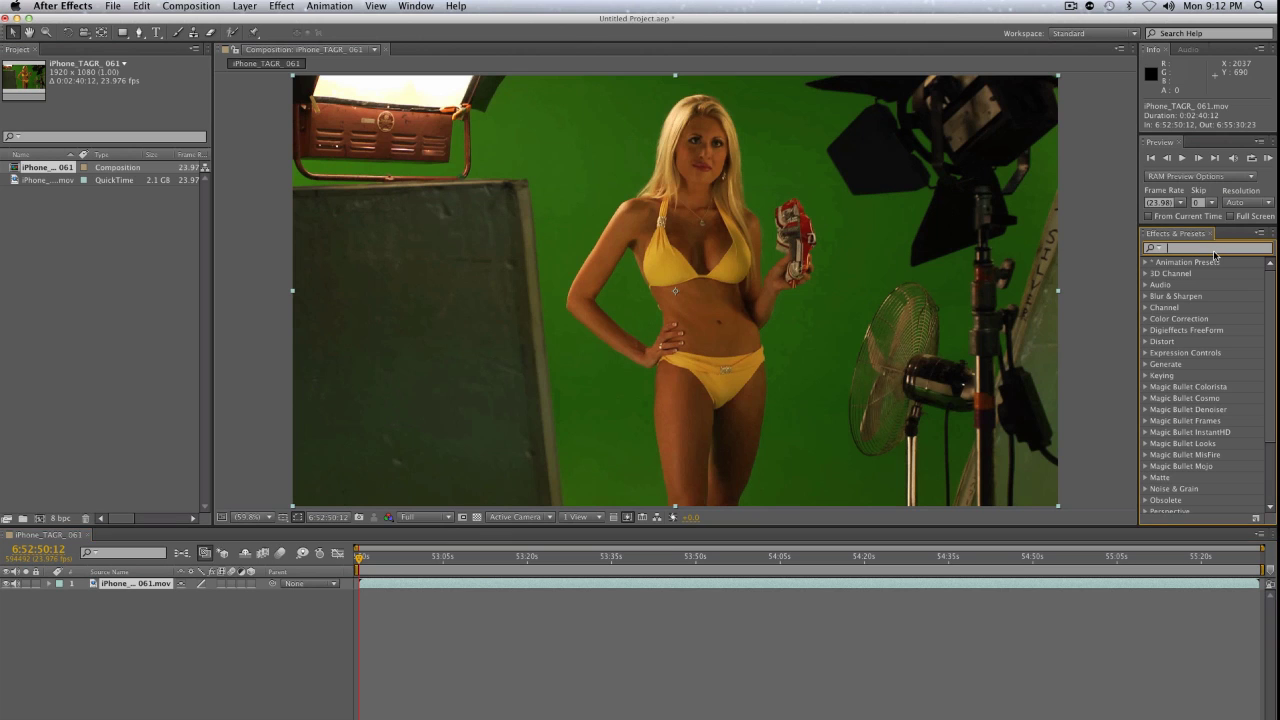
type("keylight")
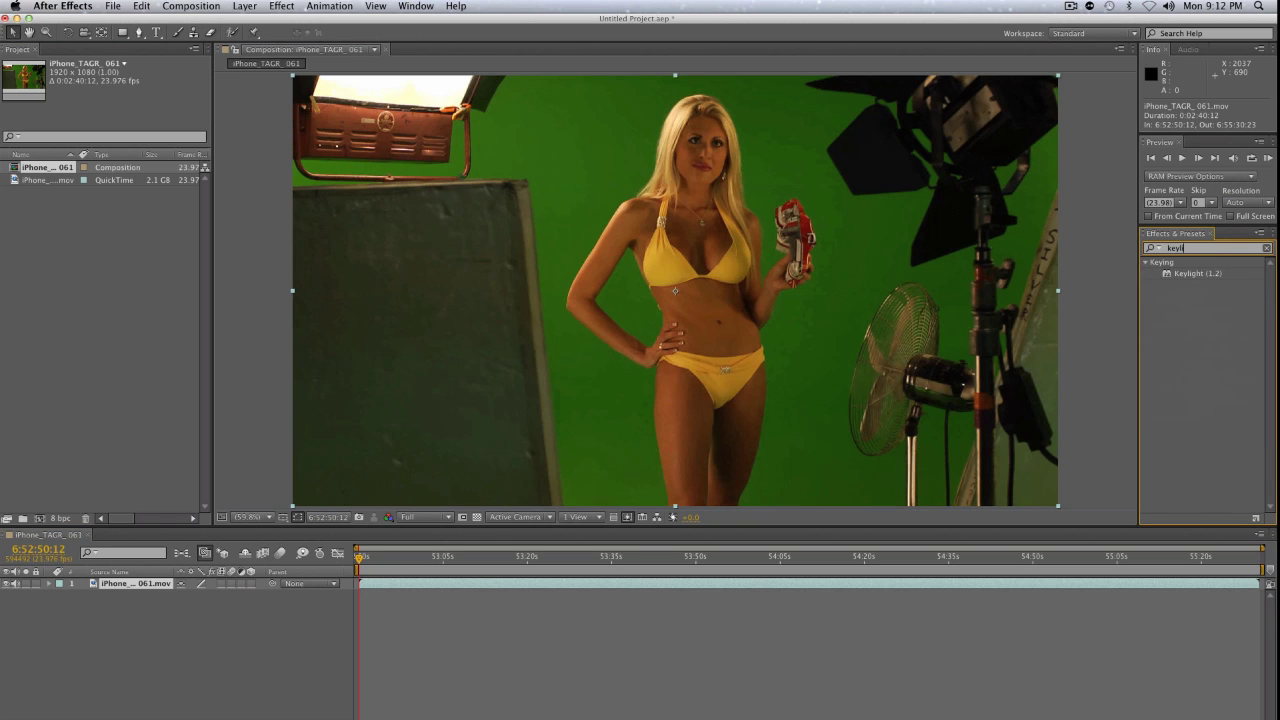
key("BackSpace")
key("BackSpace")
key("BackSpace")
key("BackSpace")
key("BackSpace")
key("BackSpace")
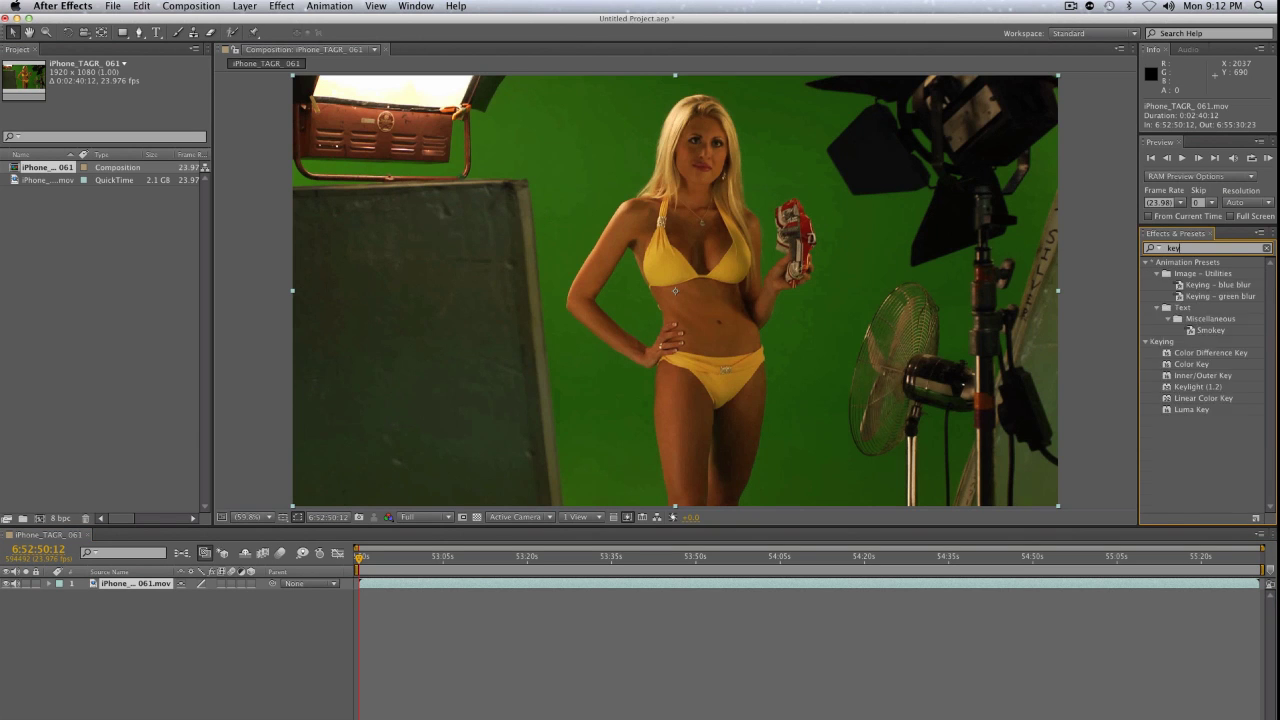
Apply the Keylight (1.2) effect from the Keying category to the iPhone_TAGR_ 061.mov layer.
scroll(1200, 373, "down", 2)
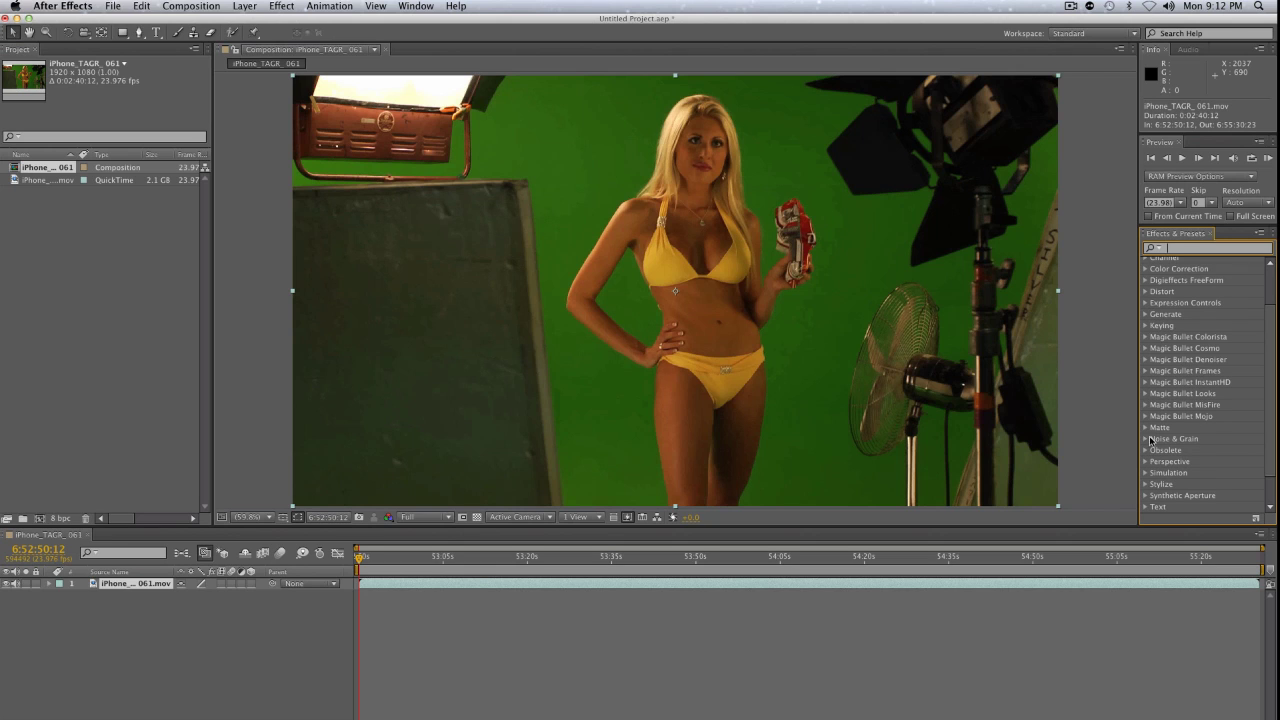
left_click(1146, 326)
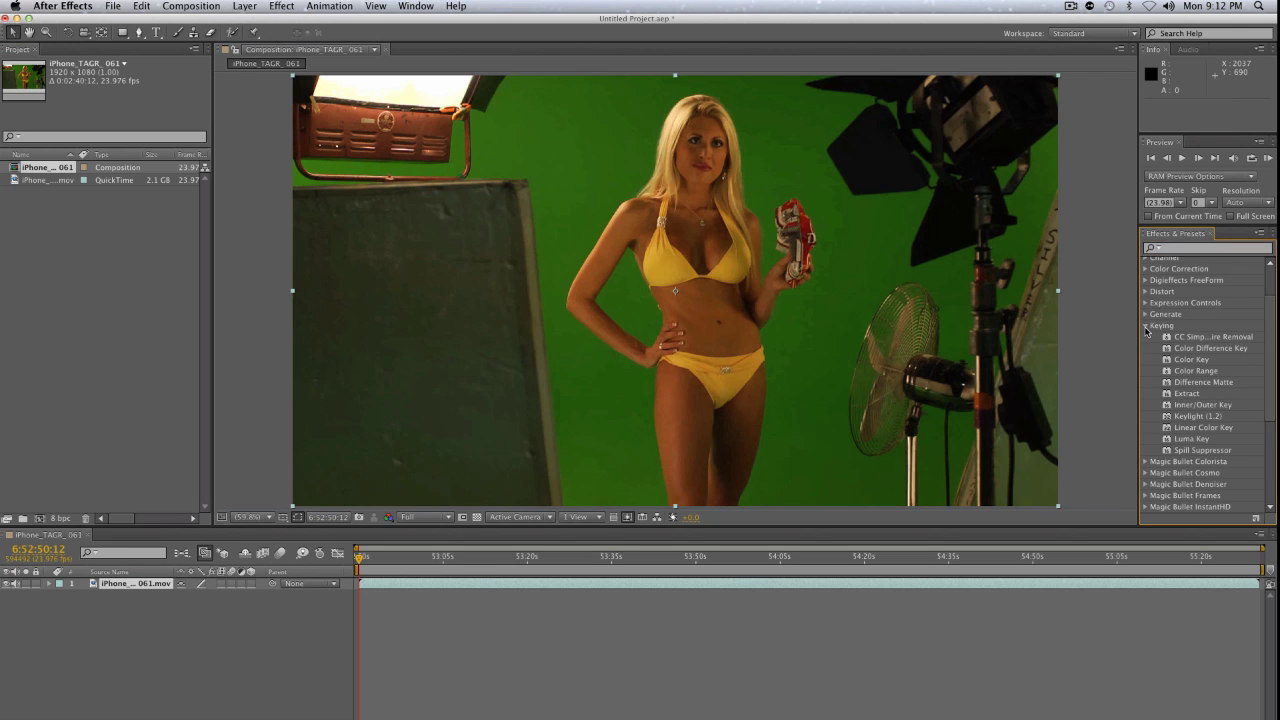
left_click(1199, 418)
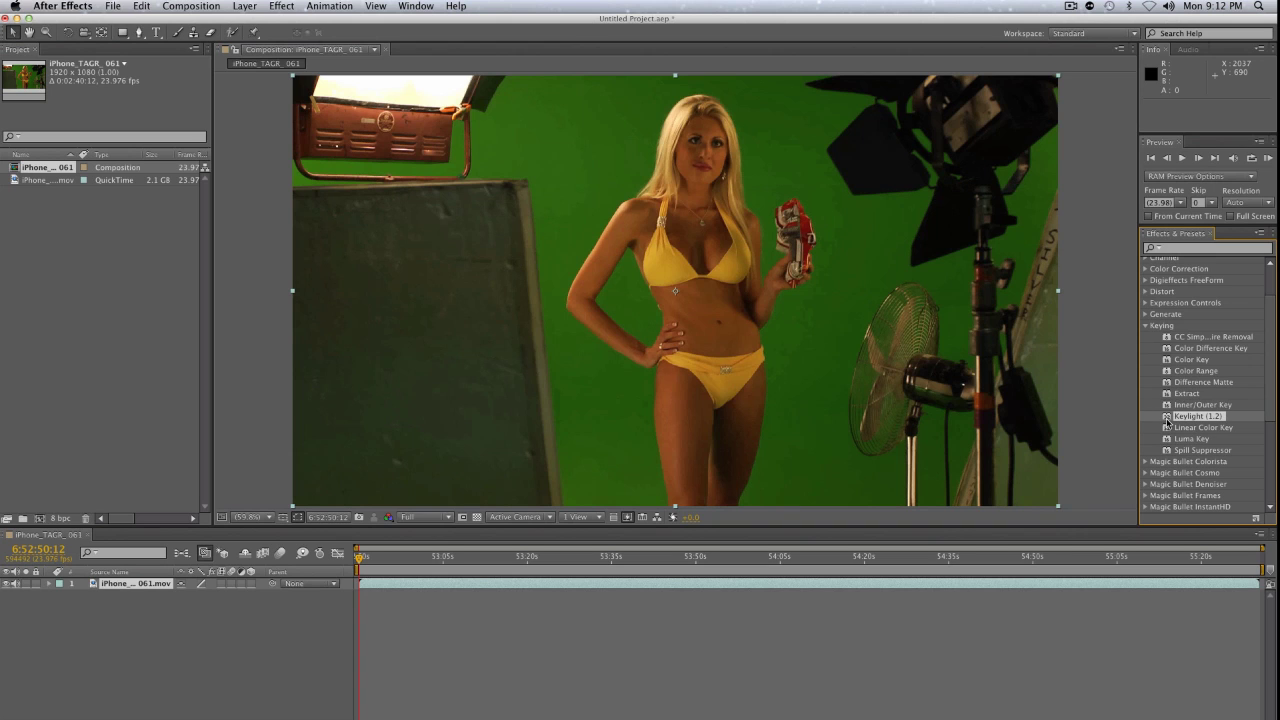
left_click_drag(1167, 418, 124, 588)
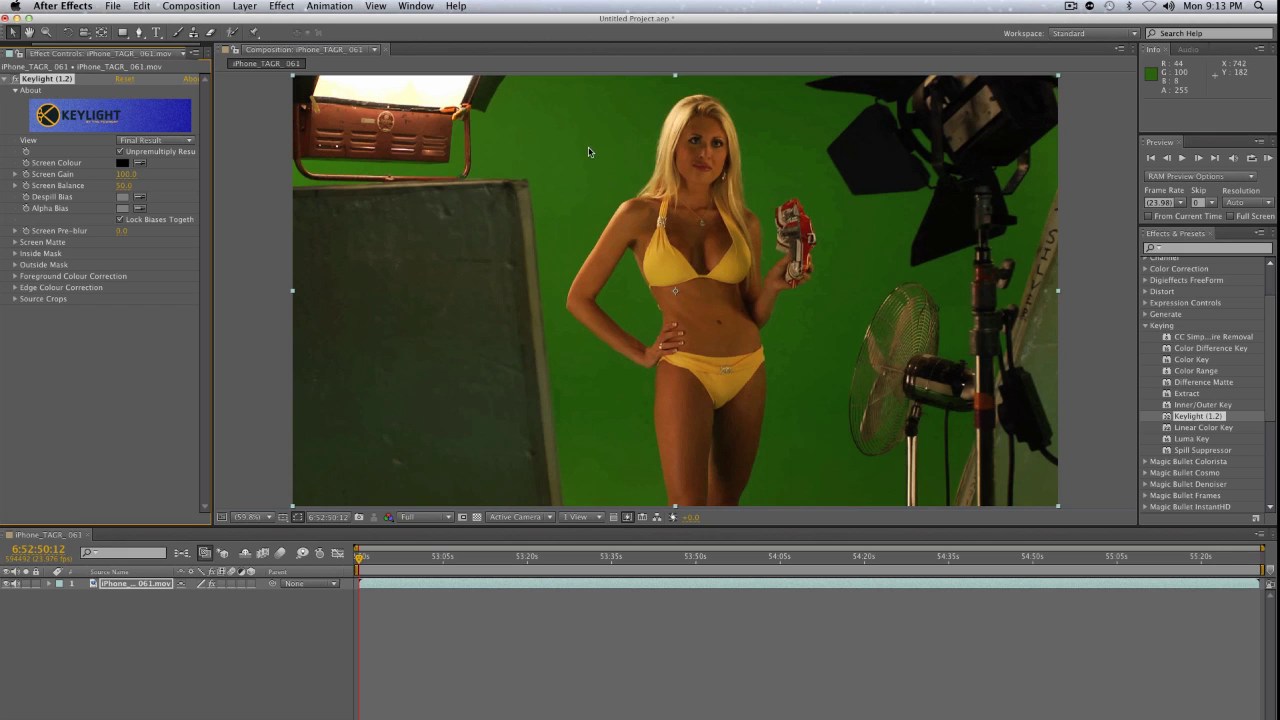
Sample the green backdrop near the woman's head as Keylight's Screen Colour and deselect the layer.
left_click(140, 164)
left_click(636, 157)
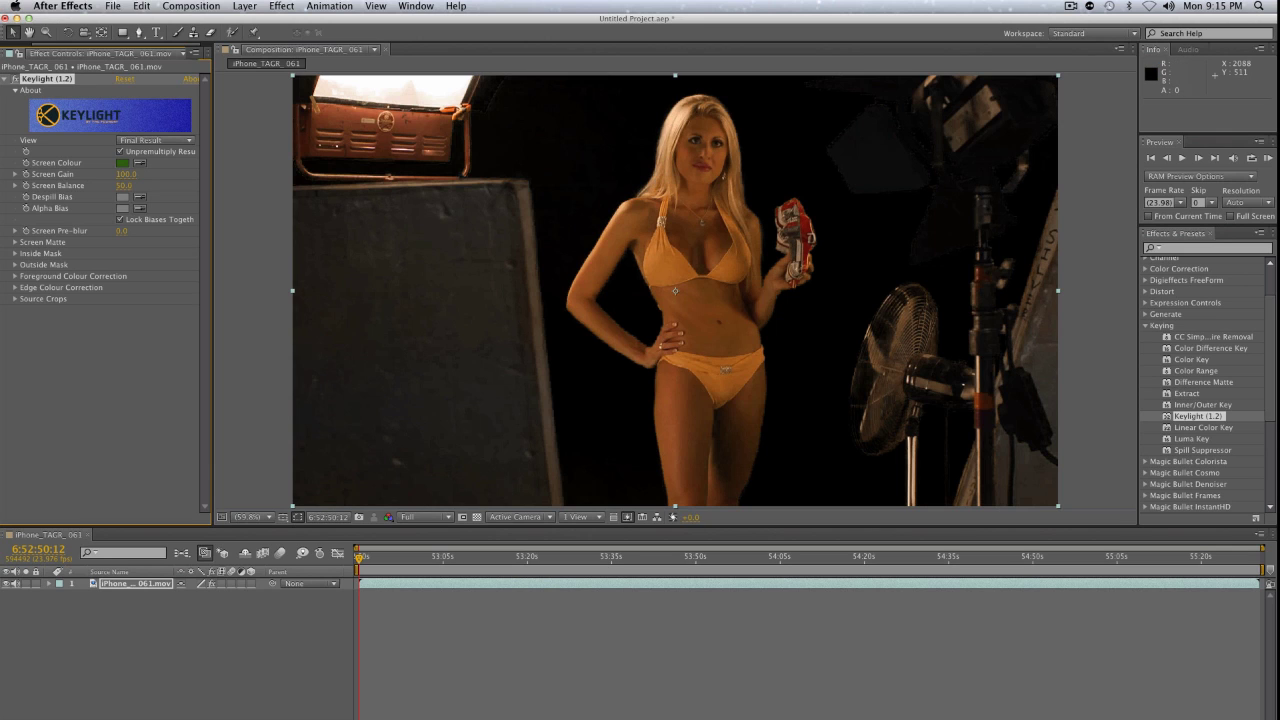
left_click(138, 630)
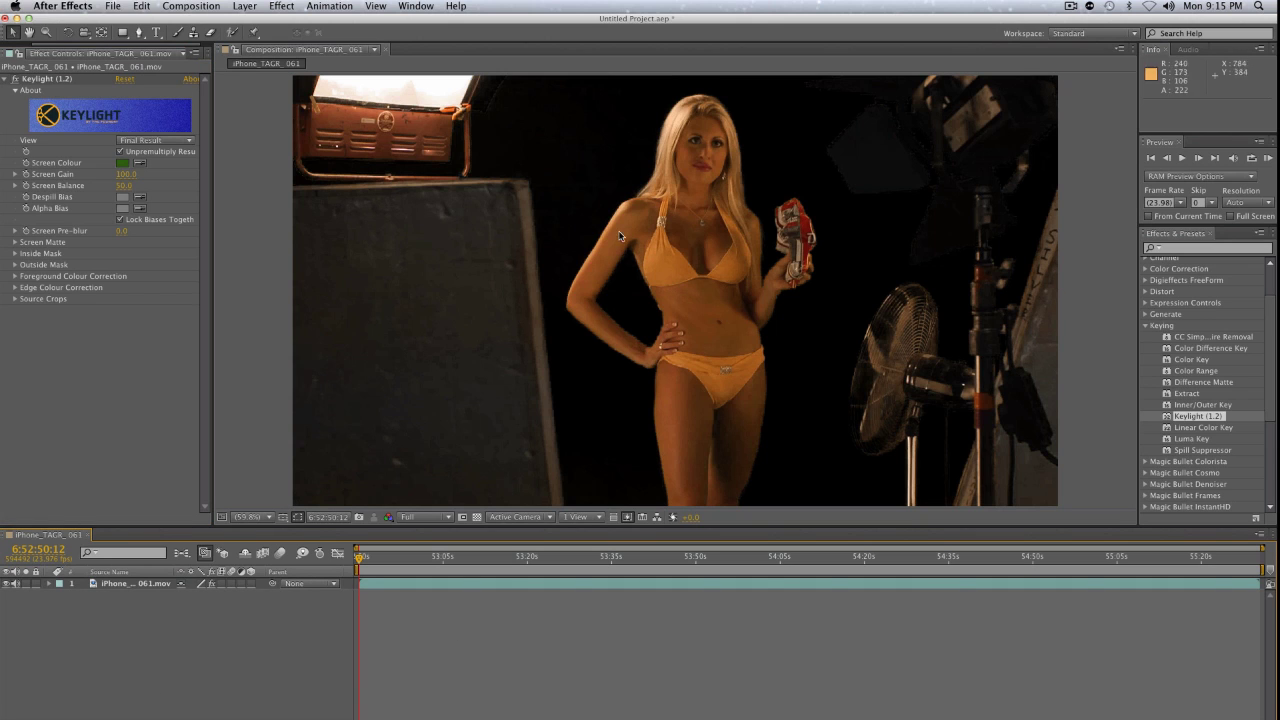
Create a full-frame white solid and place it beneath the footage layer as a background.
left_click(244, 6)
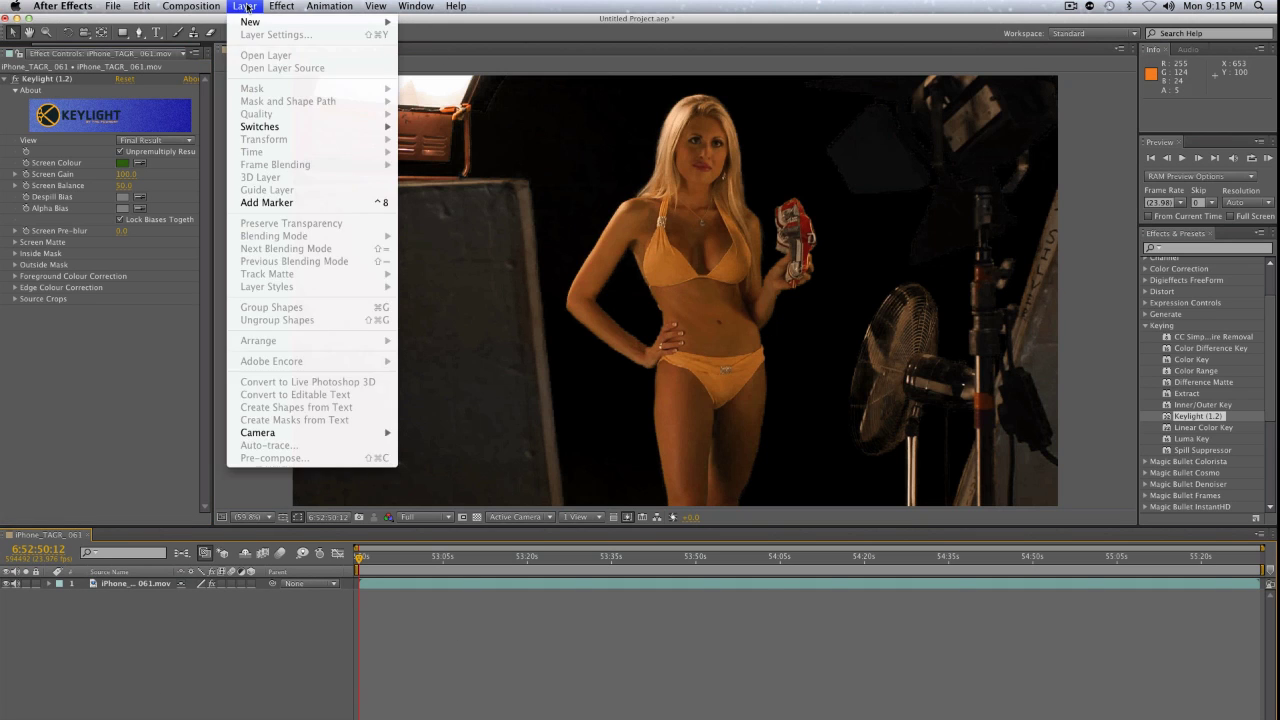
mouse_move(256, 24)
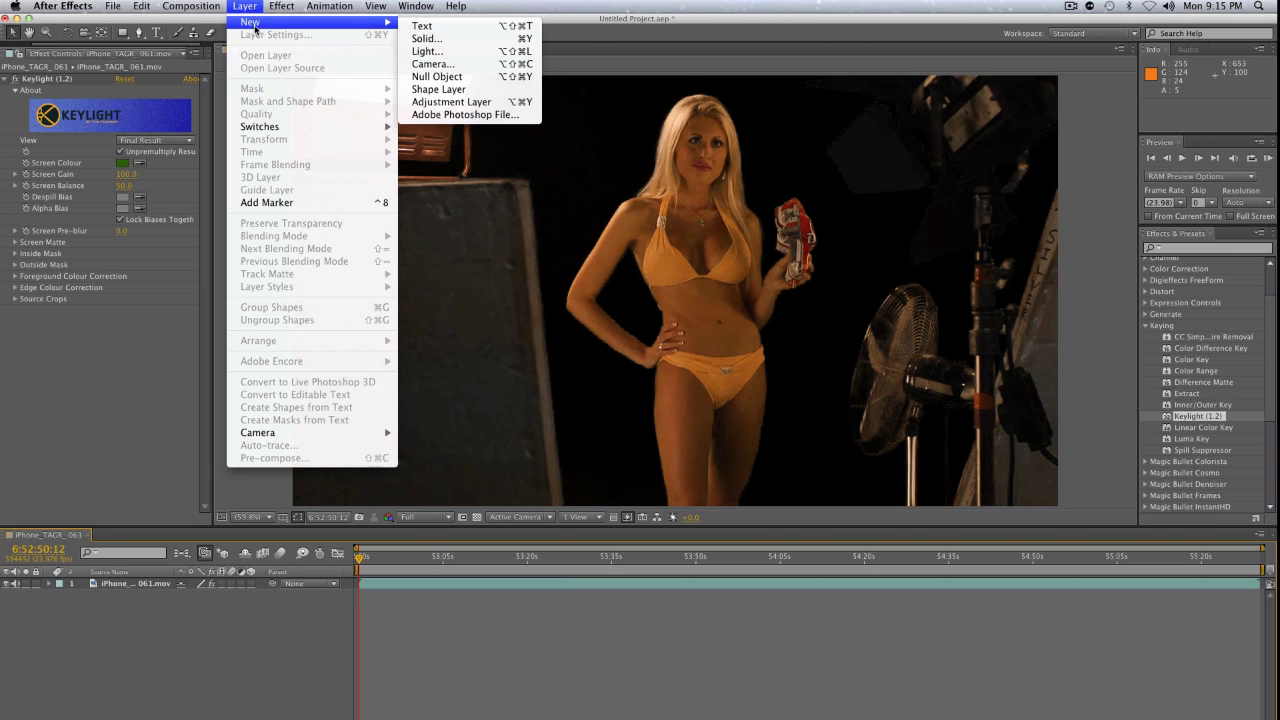
left_click(440, 39)
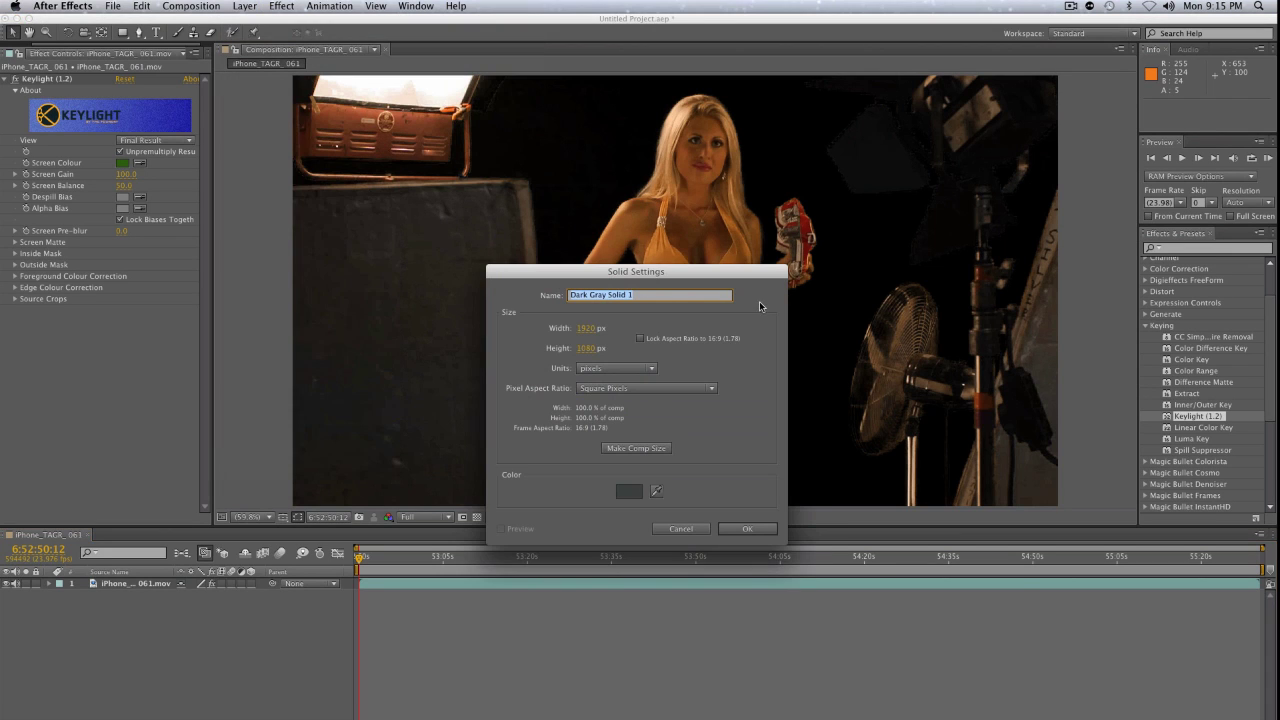
left_click(625, 496)
left_click_drag(586, 420, 245, 243)
key("Return")
key("Return")
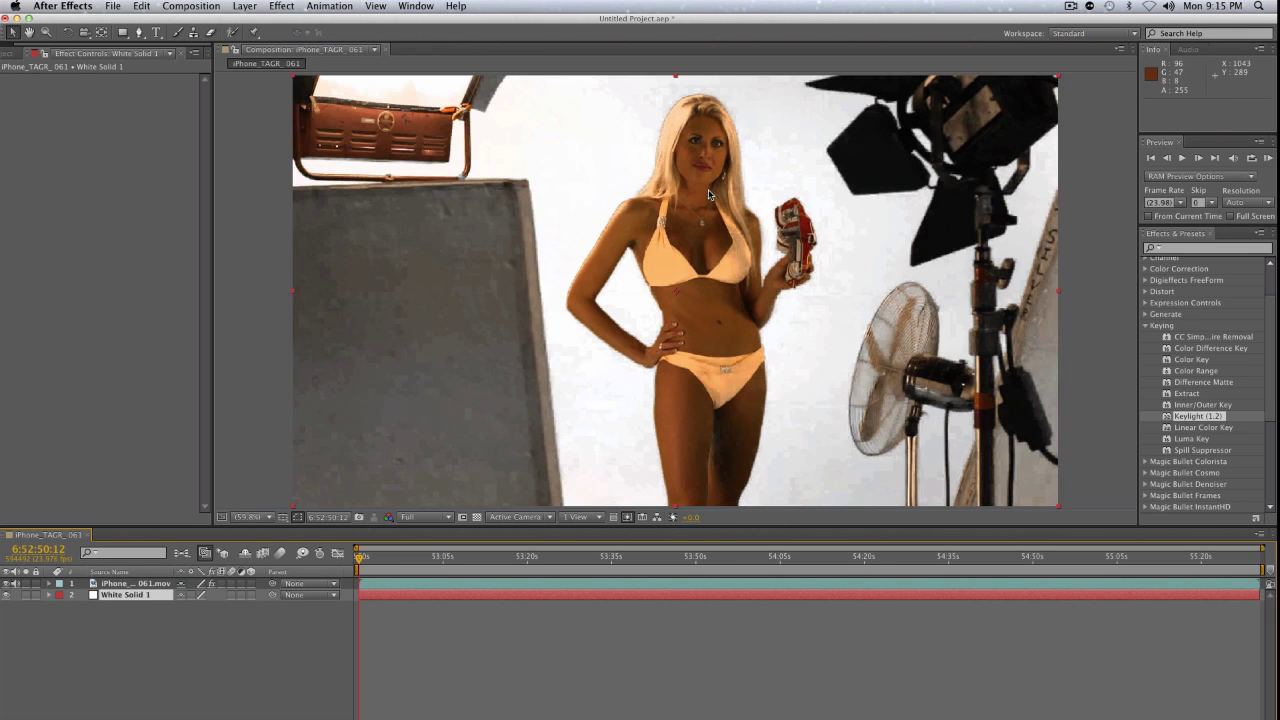
Draw a closed Pen mask loosely around the woman on the footage layer, excluding the lights, fan and dark flat panel.
scroll(714, 187, "up", 1)
key("space")
left_click_drag(716, 186, 759, 219)
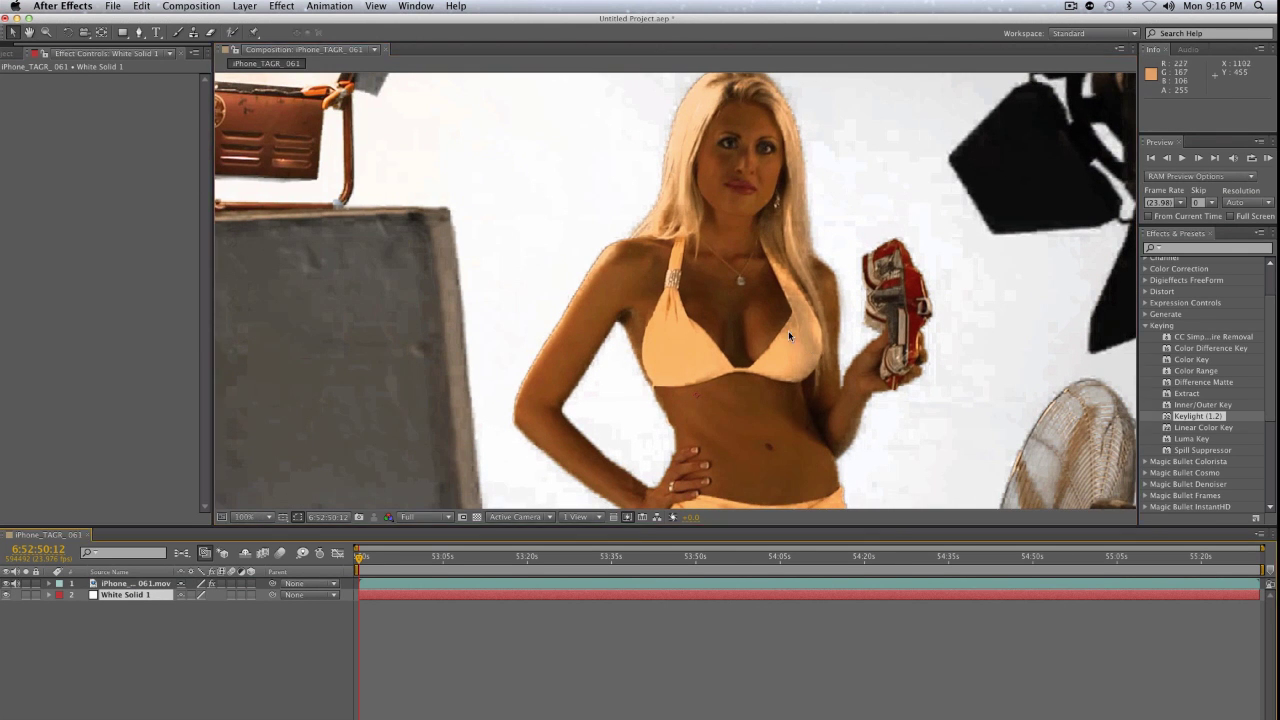
scroll(868, 346, "down", 2)
left_click_drag(917, 403, 848, 346)
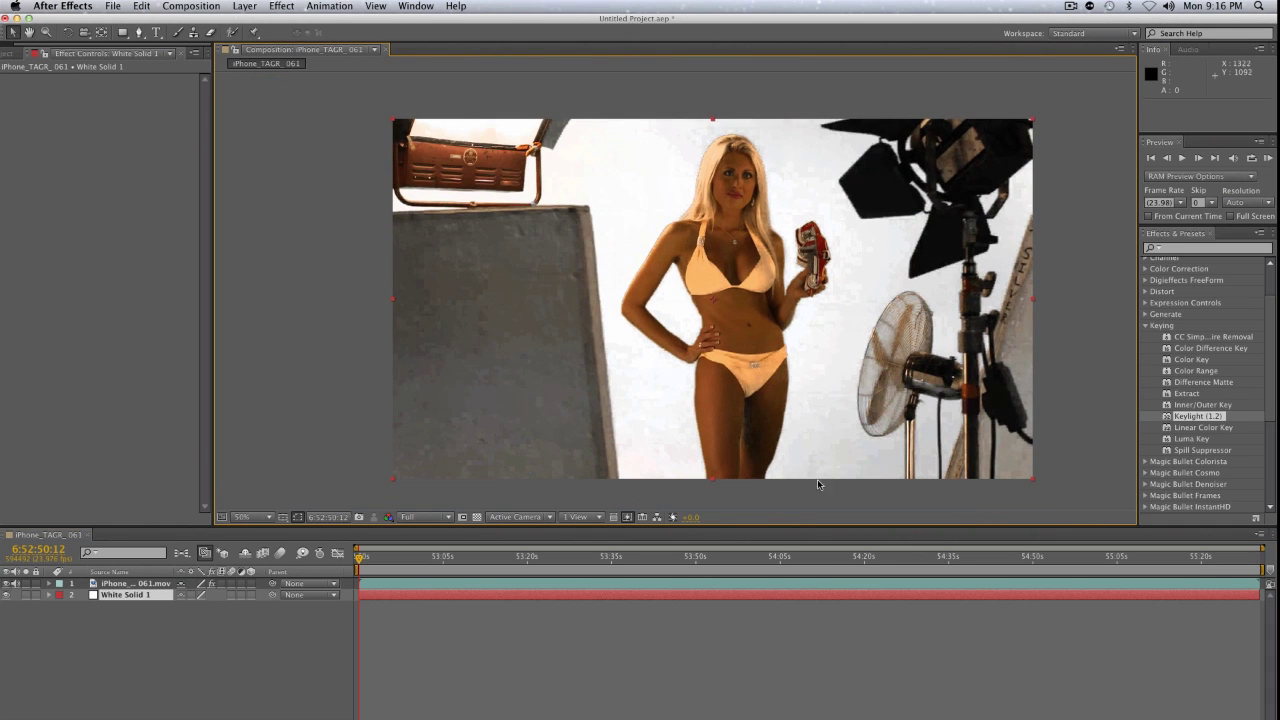
left_click(130, 583)
key("super+alt+shift+e")
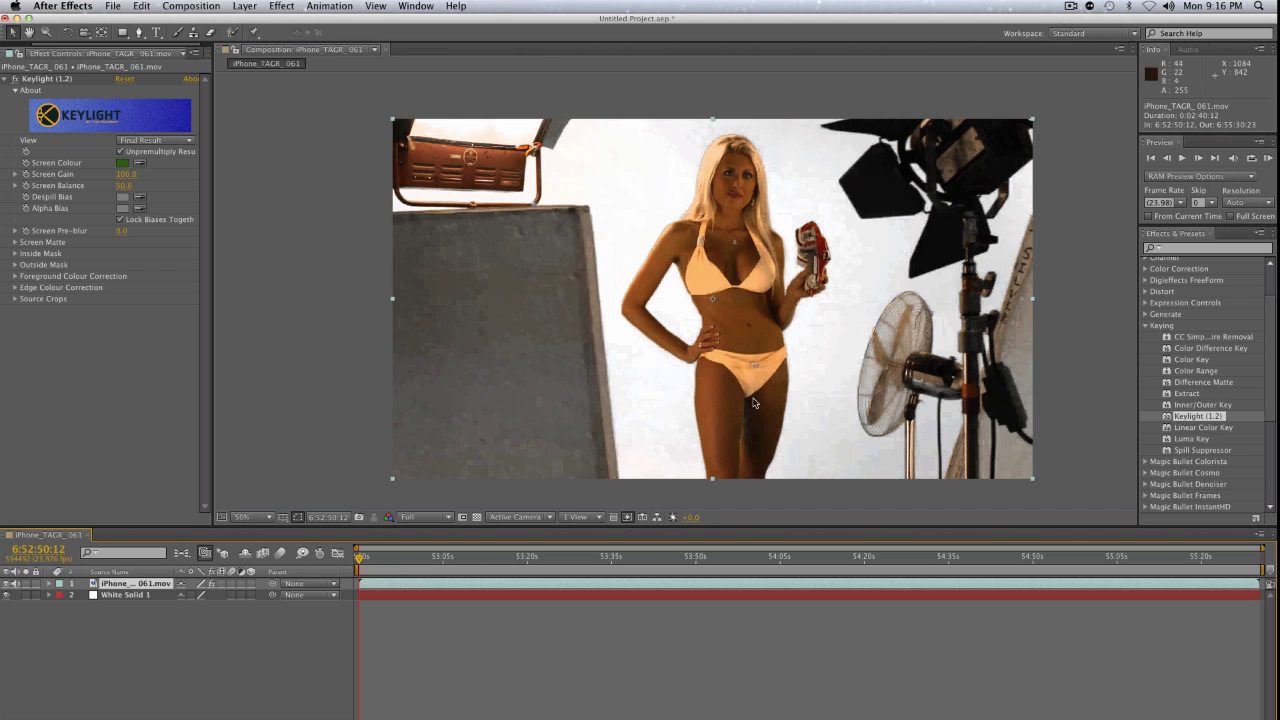
key("g")
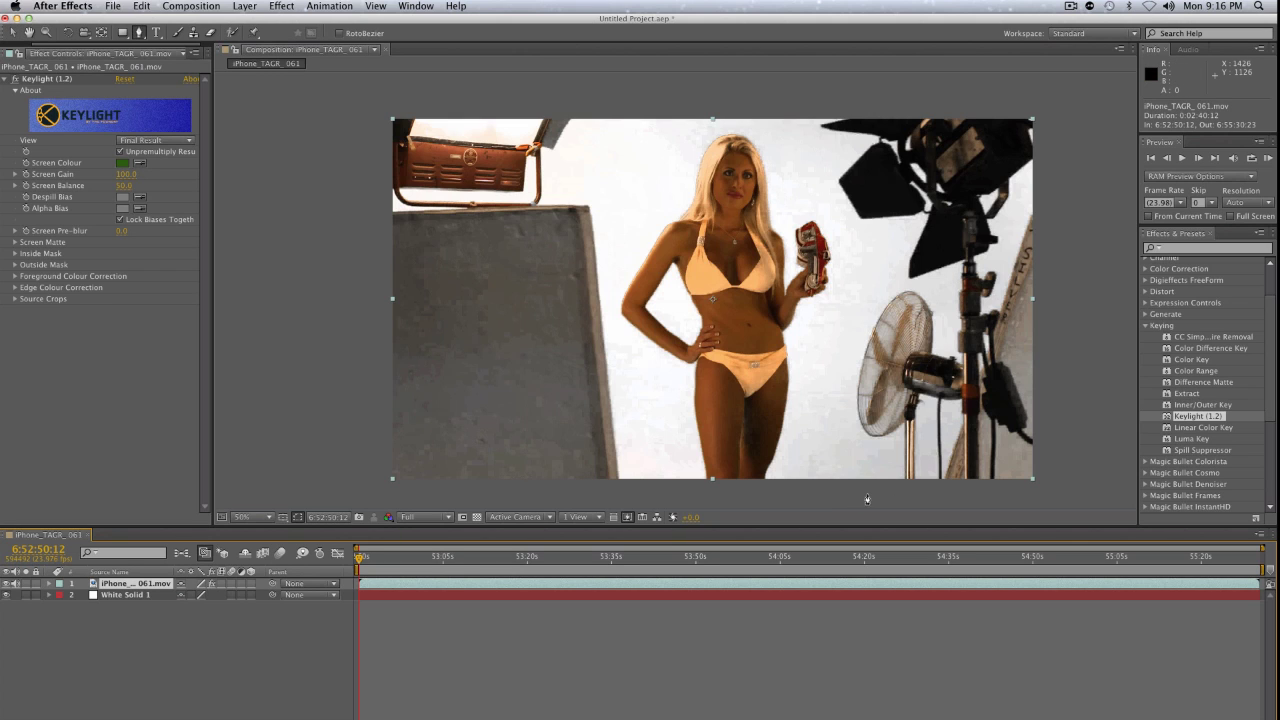
left_click(851, 494)
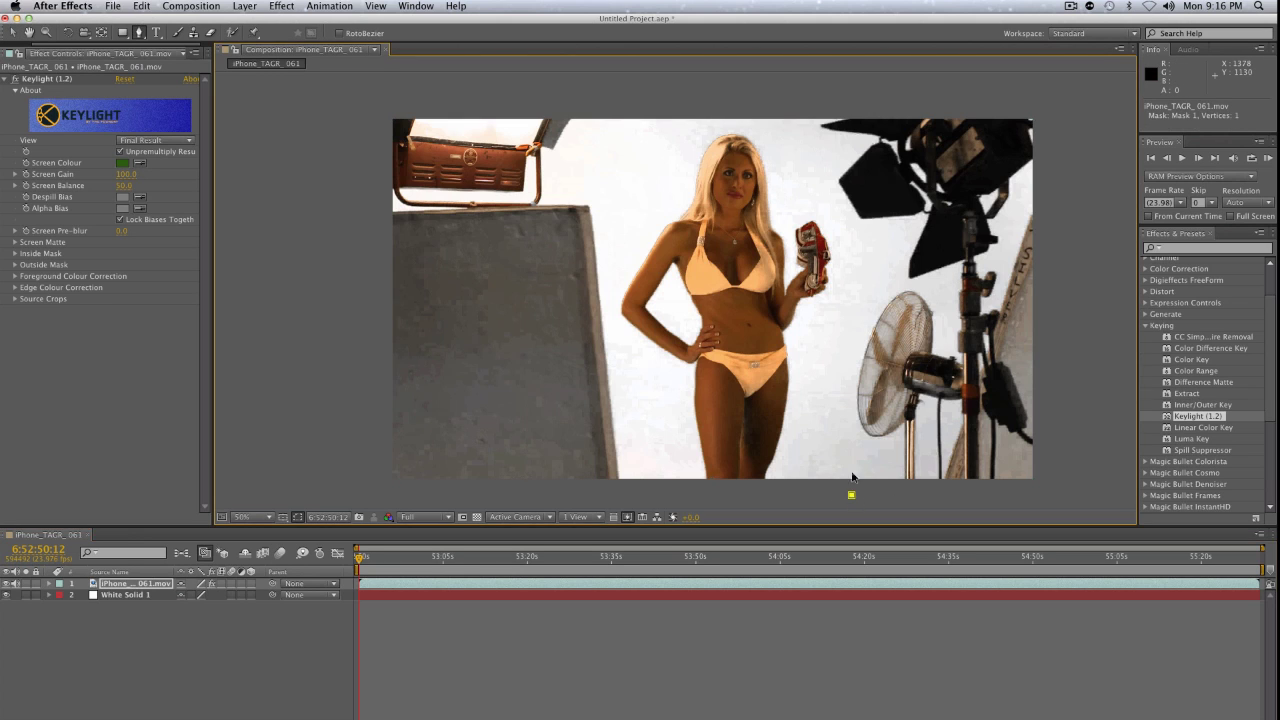
left_click(849, 349)
left_click(863, 265)
left_click(841, 205)
left_click(792, 135)
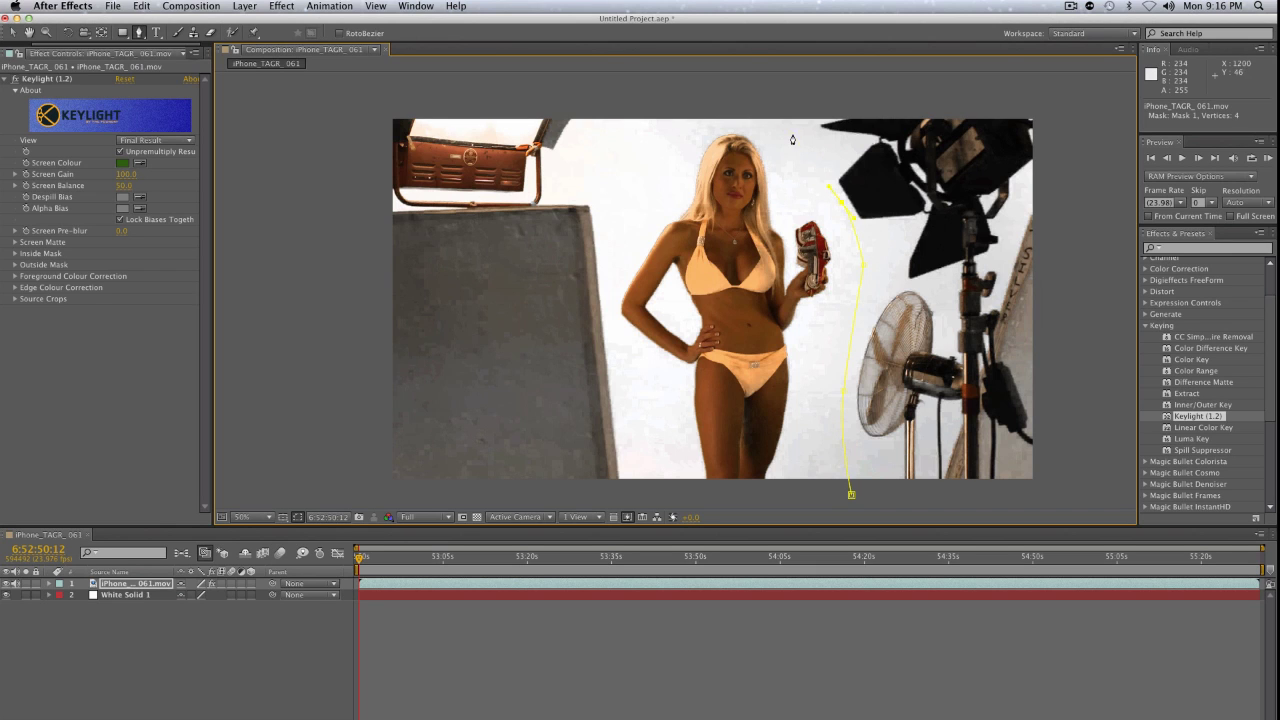
left_click(743, 97)
left_click(670, 99)
left_click(603, 203)
left_click(614, 334)
left_click(642, 488)
left_click(851, 494)
left_click(756, 655)
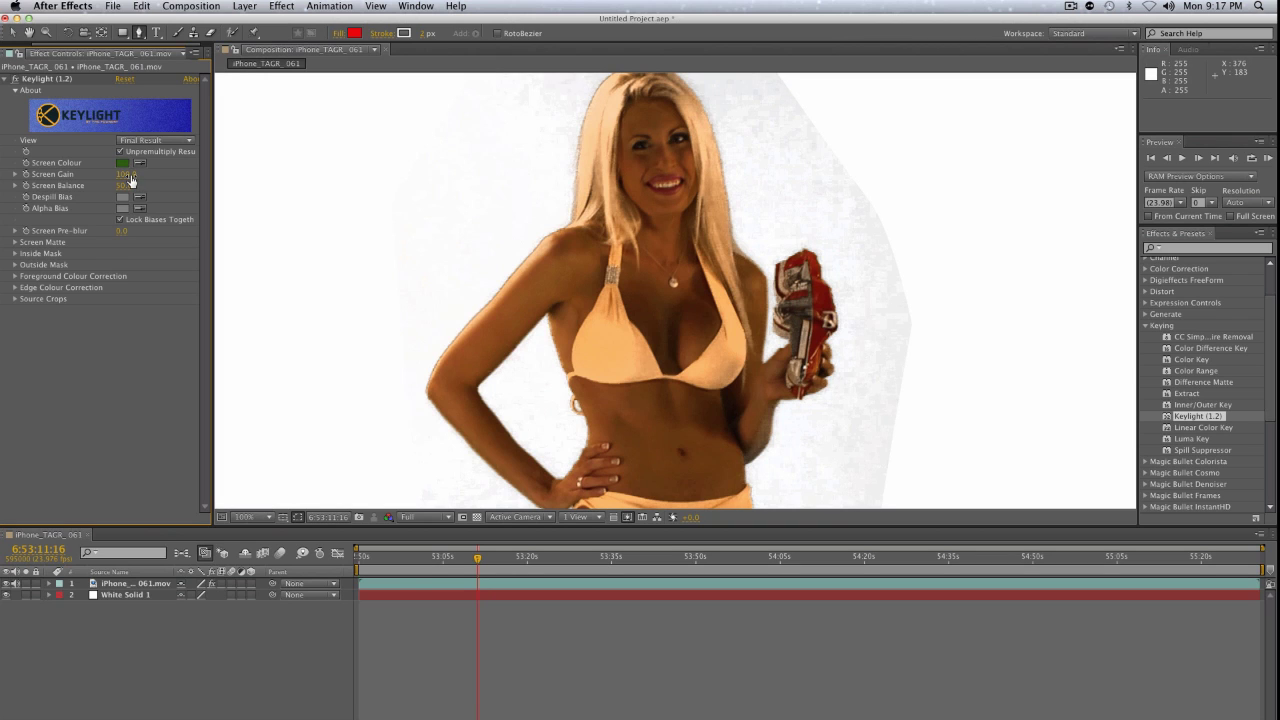
Set Keylight's Screen Gain to 107.0 on the footage layer to clean up the remaining backdrop.
left_click_drag(129, 174, 135, 174)
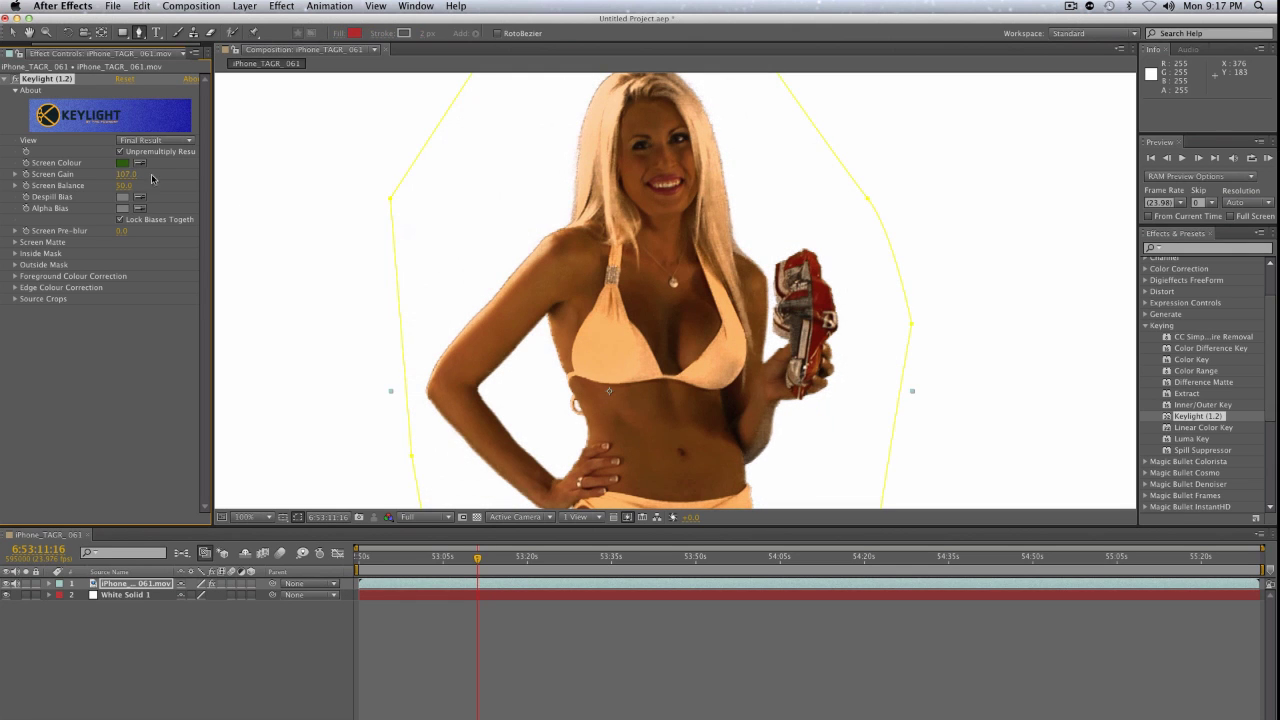
key("space")
left_click_drag(849, 274, 880, 334)
key("space")
left_click_drag(789, 162, 832, 187)
Move the mask's upper vertices closer to the woman's head so the dark object above her is cut out.
key("v")
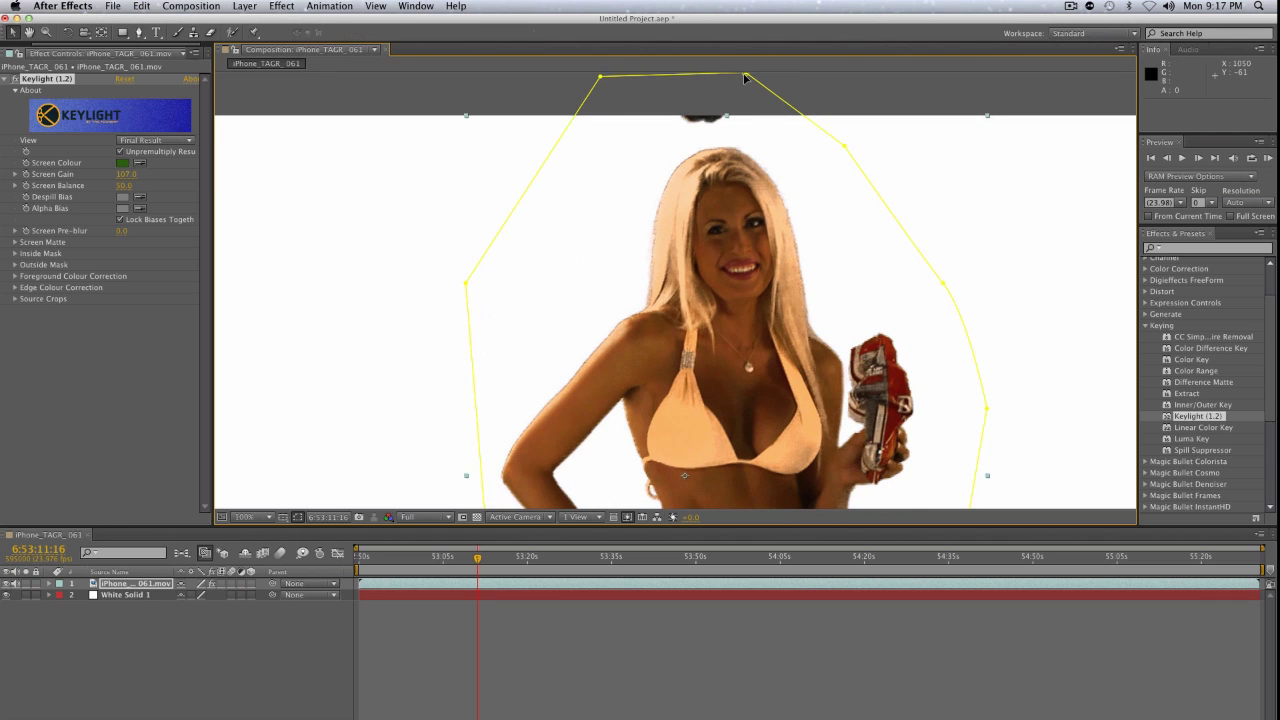
left_click_drag(744, 77, 740, 117)
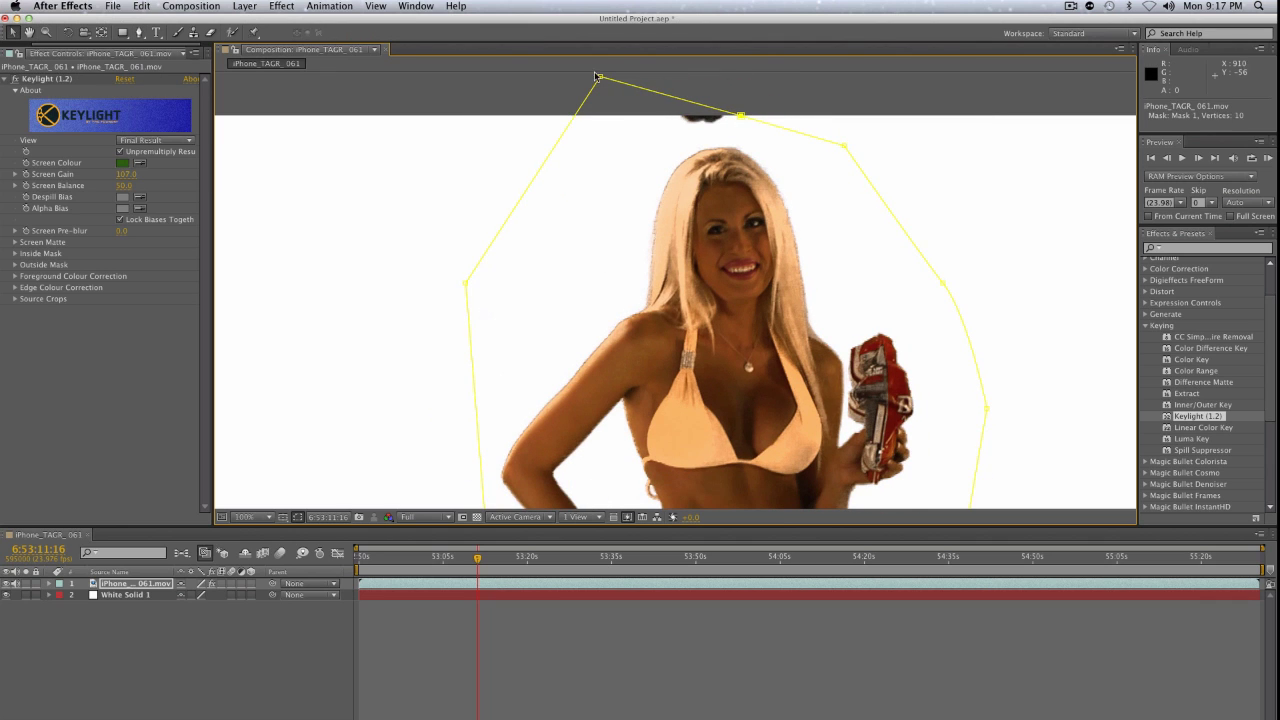
left_click_drag(600, 78, 624, 137)
left_click_drag(741, 117, 753, 126)
key("space")
left_click_drag(783, 211, 749, 169)
key("space")
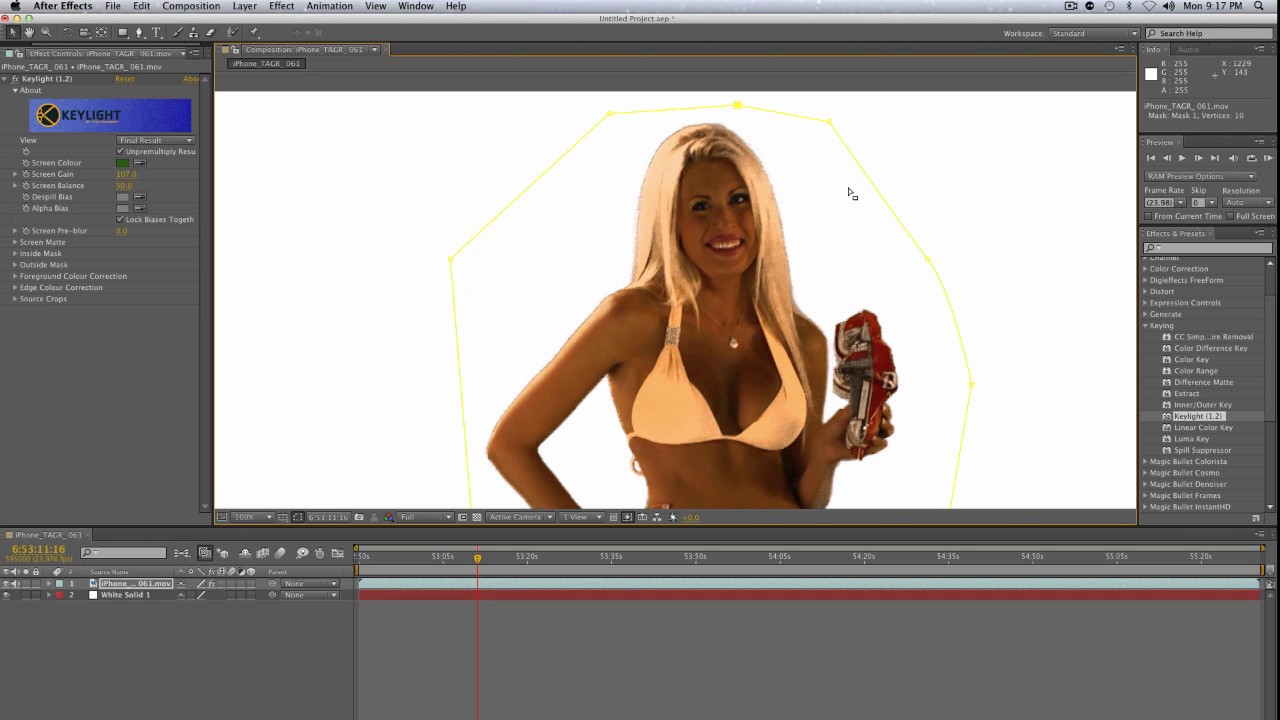
Raise Keylight's Screen Balance on the footage layer until the bikini and hair regain their natural yellow tones.
key("a")
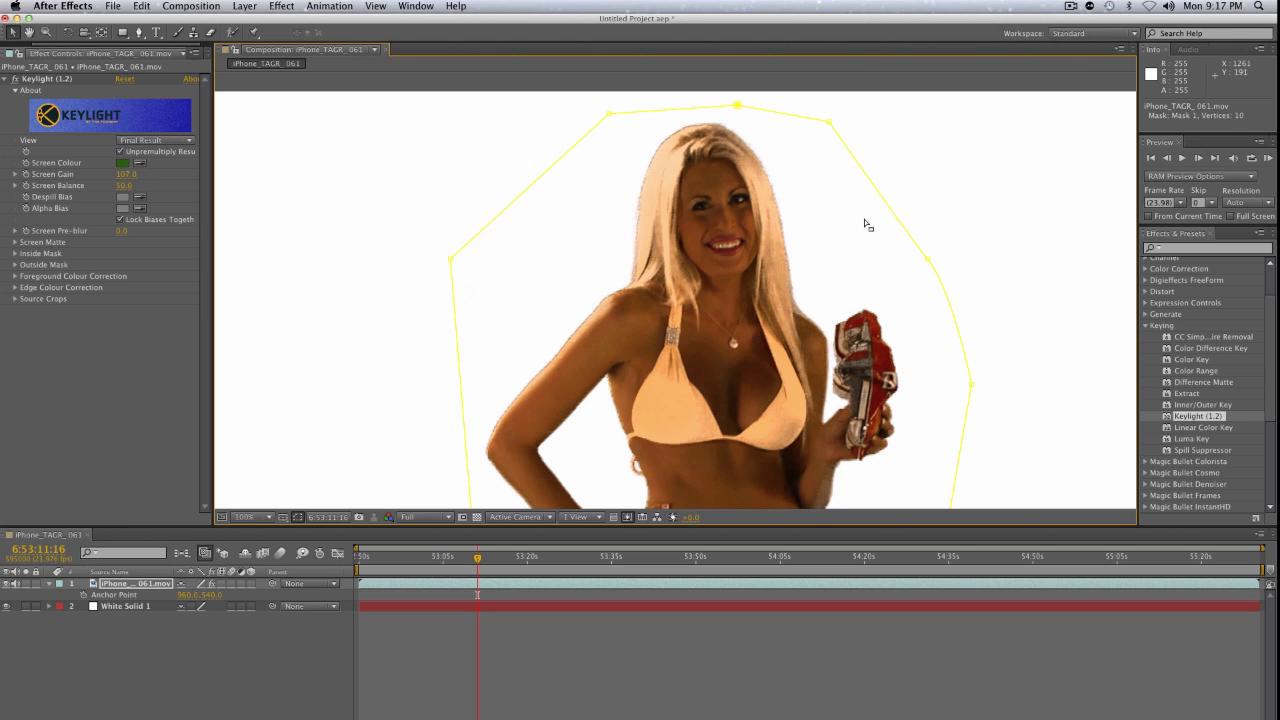
left_click(125, 586)
scroll(686, 194, "up", 1)
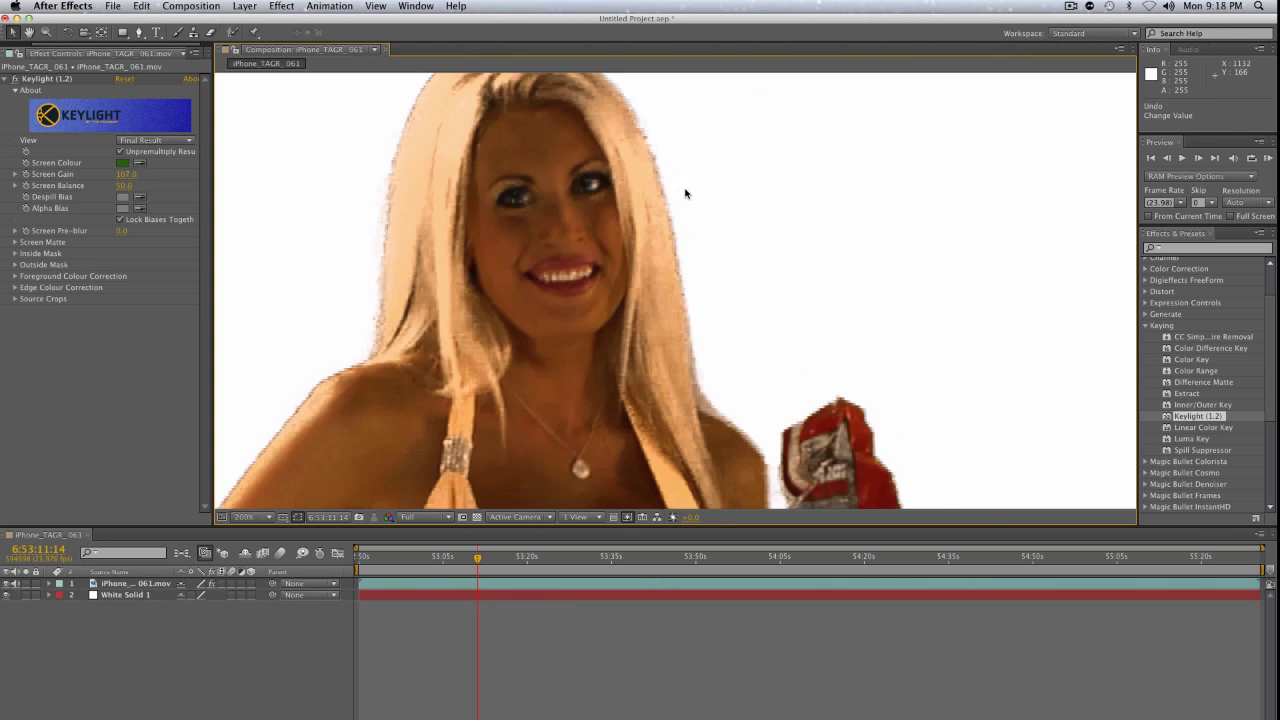
key("space")
left_click_drag(622, 205, 715, 192)
left_click_drag(812, 419, 722, 165)
mouse_move(119, 187)
left_mouse_down()
mouse_move(106, 186)
mouse_move(125, 186)
left_mouse_up()
key("space")
left_click_drag(432, 128, 506, 310)
left_click_drag(268, 118, 278, 226)
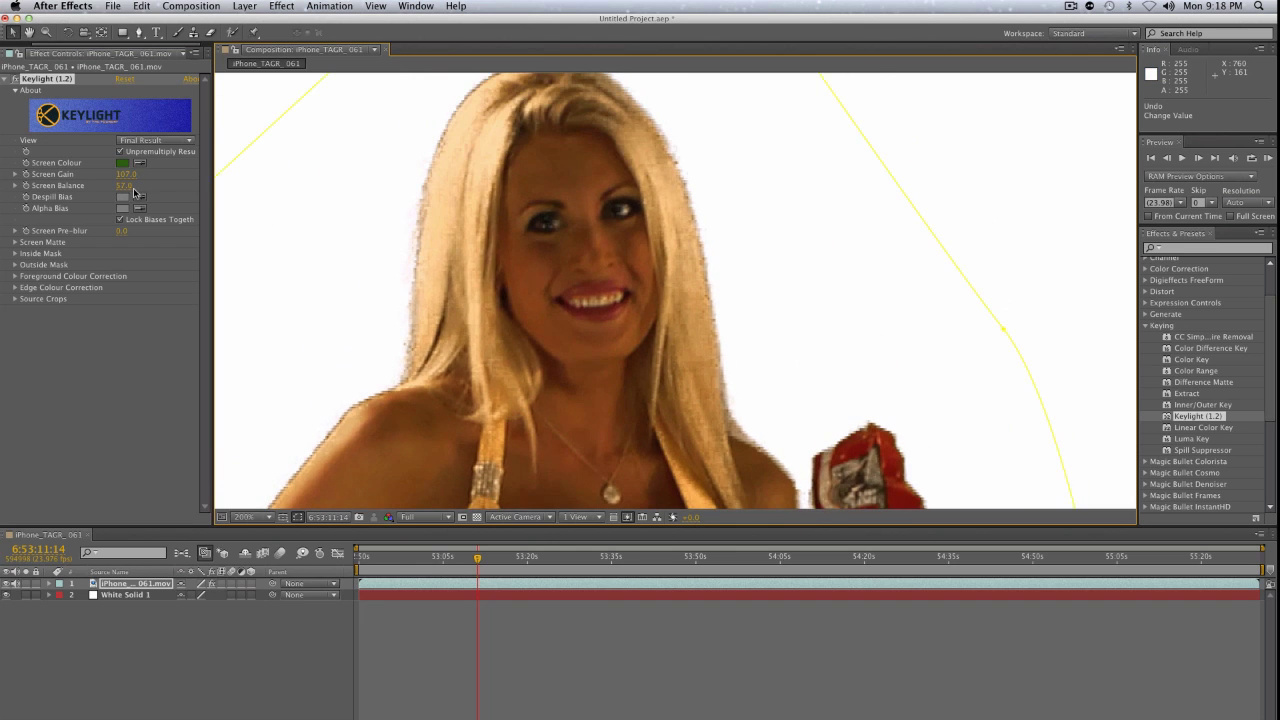
left_click_drag(129, 188, 140, 186)
key("space")
left_click_drag(780, 317, 682, 439)
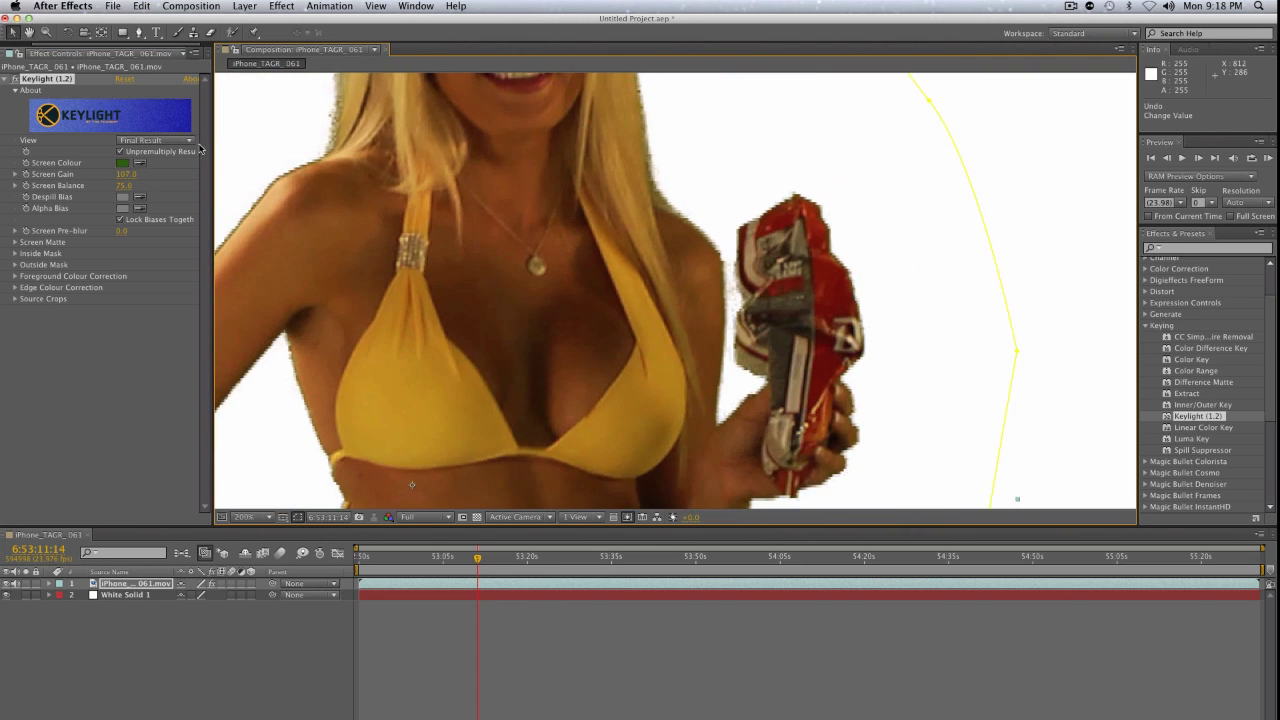
Set Keylight's Screen Balance to 76.0 on the footage layer.
left_click(127, 188)
type("50")
key("Return")
left_click_drag(127, 188, 144, 186)
scroll(753, 266, "down", 2)
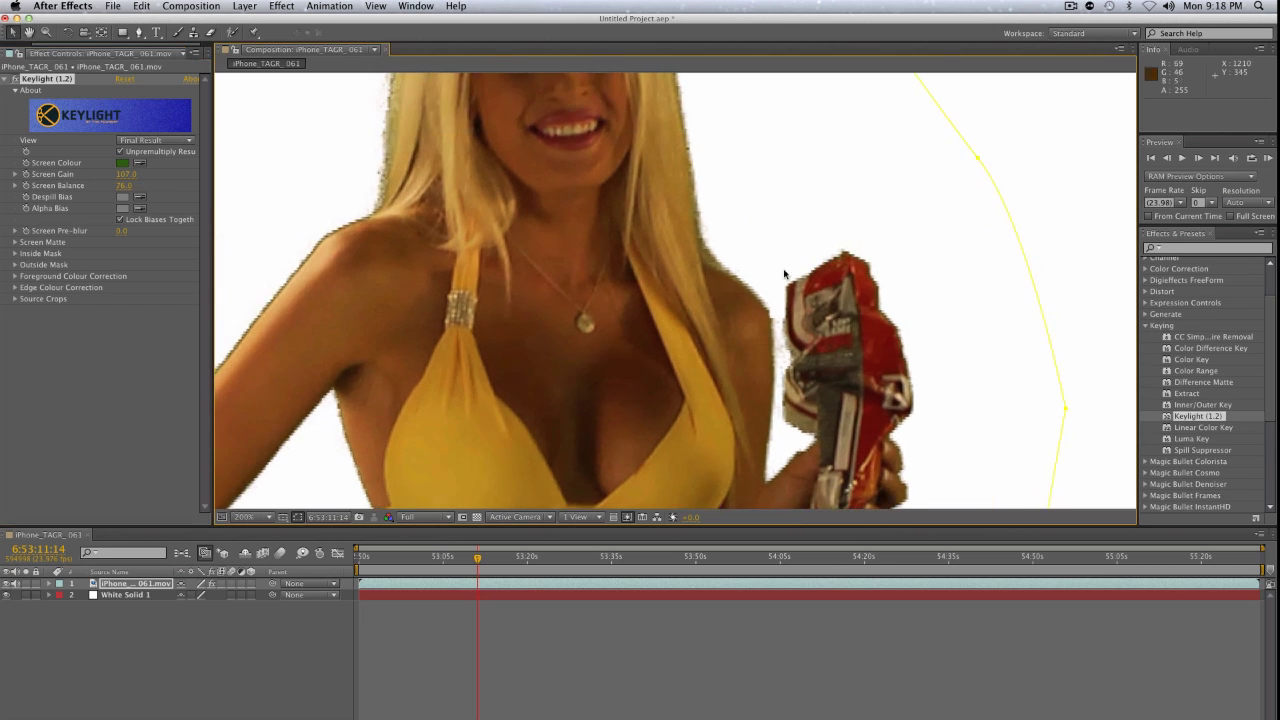
Examine the keyed edges around the woman's hair, shoulders, arm and torso at 200% magnification.
scroll(707, 289, "down", 1)
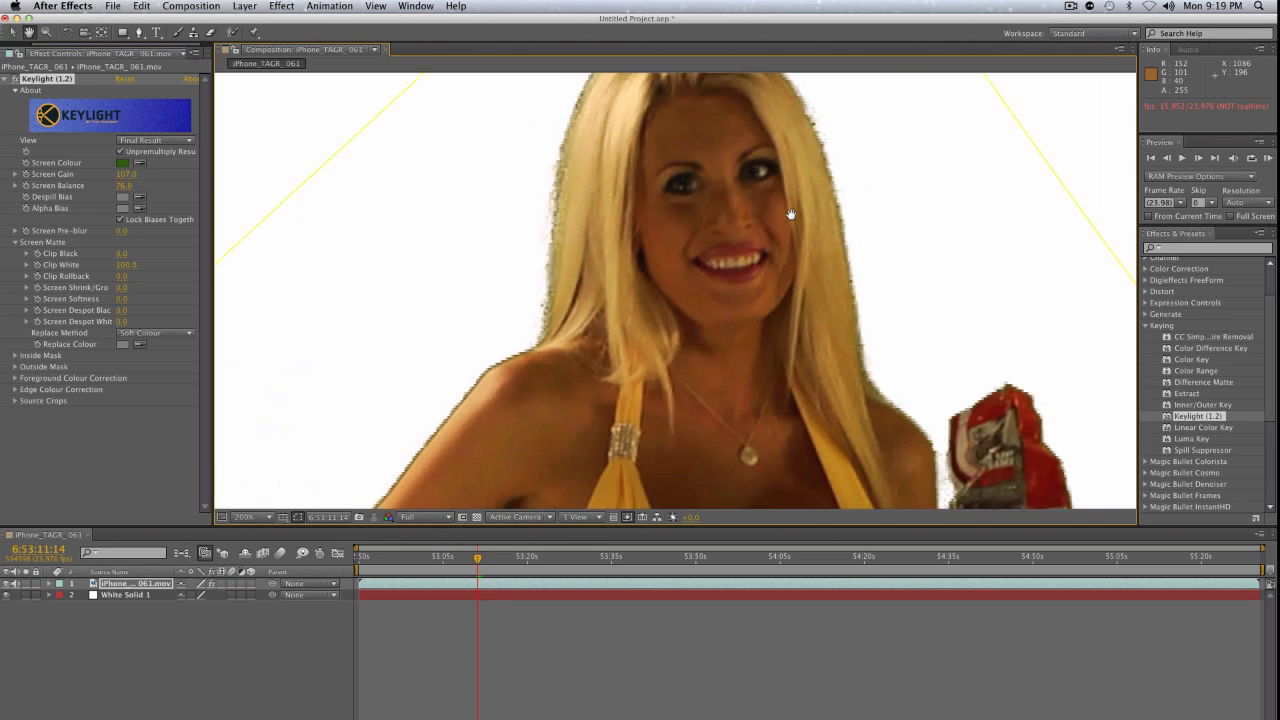
left_click_drag(791, 215, 786, 287)
key("v")
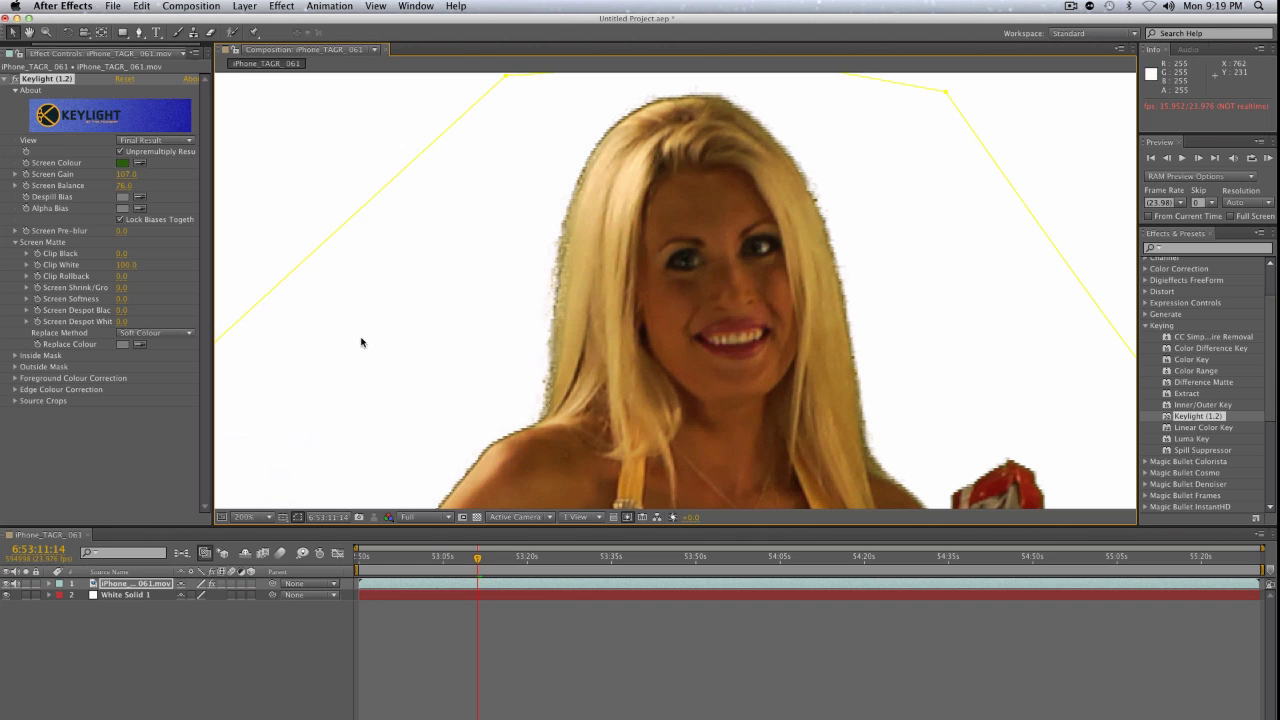
key("h")
left_click_drag(781, 283, 735, 105)
left_click_drag(800, 305, 754, 180)
left_click_drag(646, 206, 844, 252)
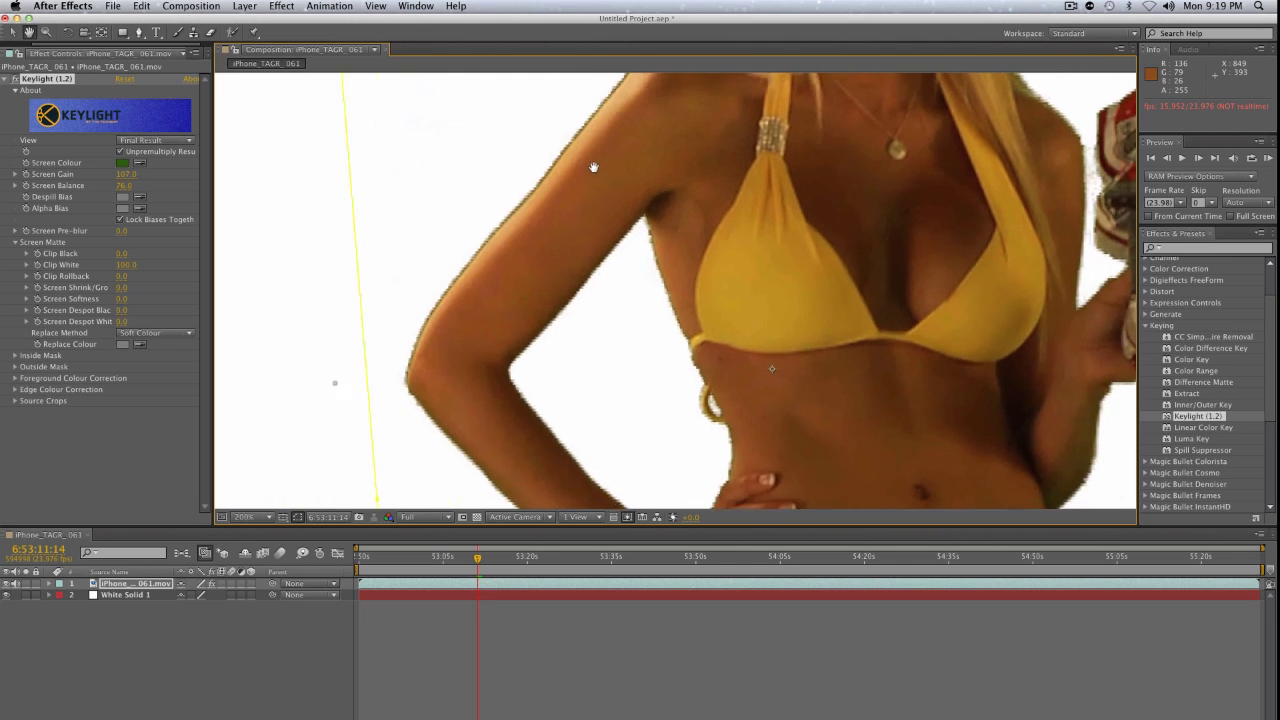
key("v")
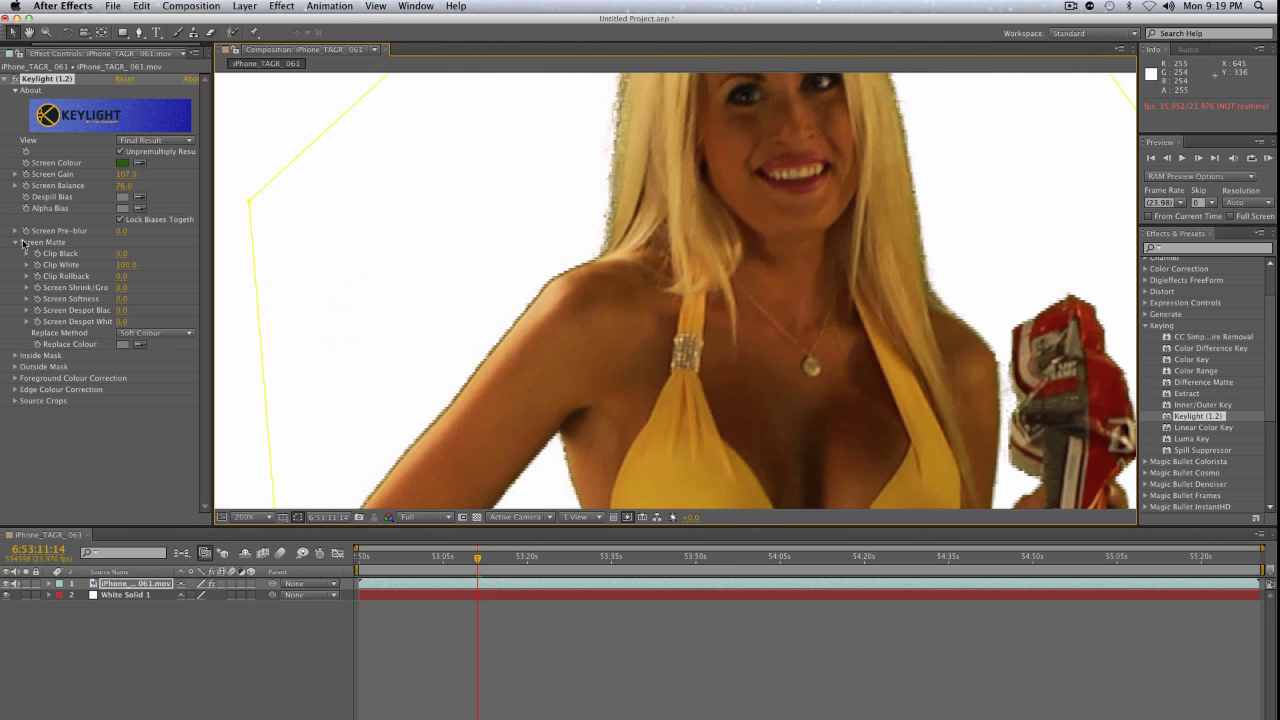
Try a different Clip Black value in Keylight's Screen Matte settings and undo the change.
left_click(15, 242)
left_click(15, 242)
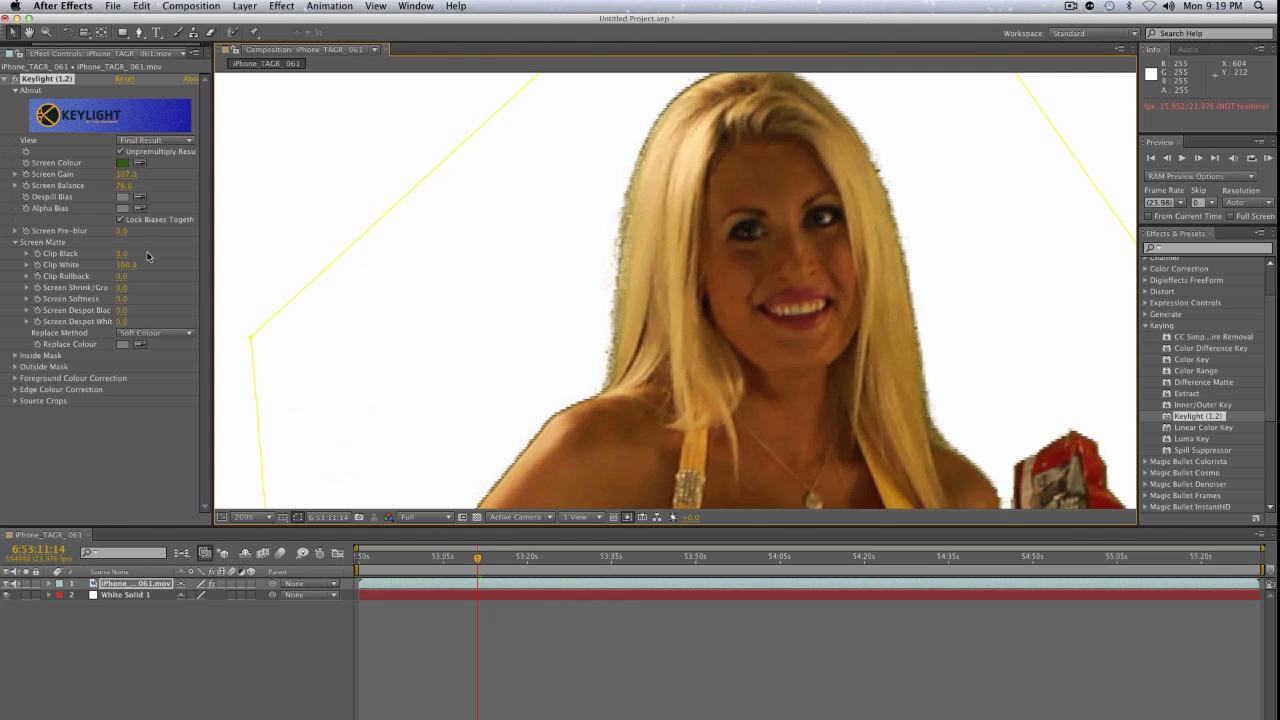
left_click_drag(127, 256, 99, 259)
key("super+z")
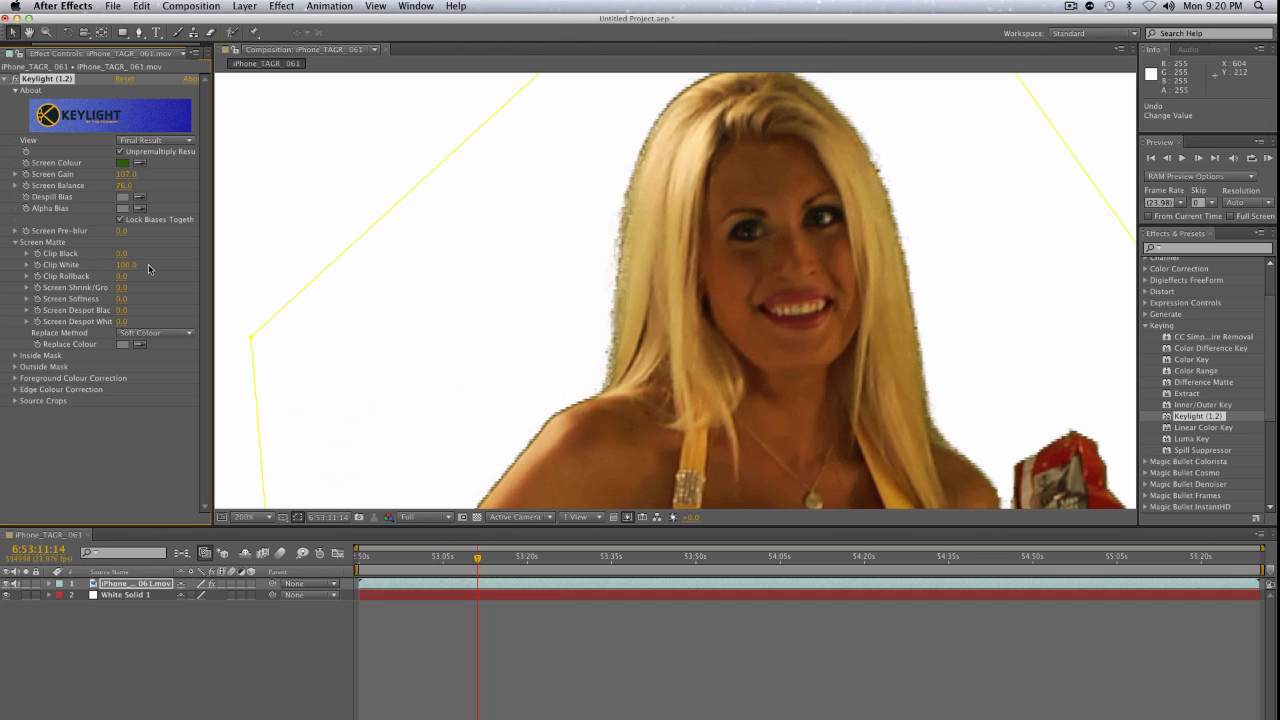
Lower Clip White to 87.0 in Keylight's Screen Matte settings and check the woman's hair edges.
left_click_drag(118, 264, 127, 263)
key("space")
left_click_drag(773, 360, 806, 341)
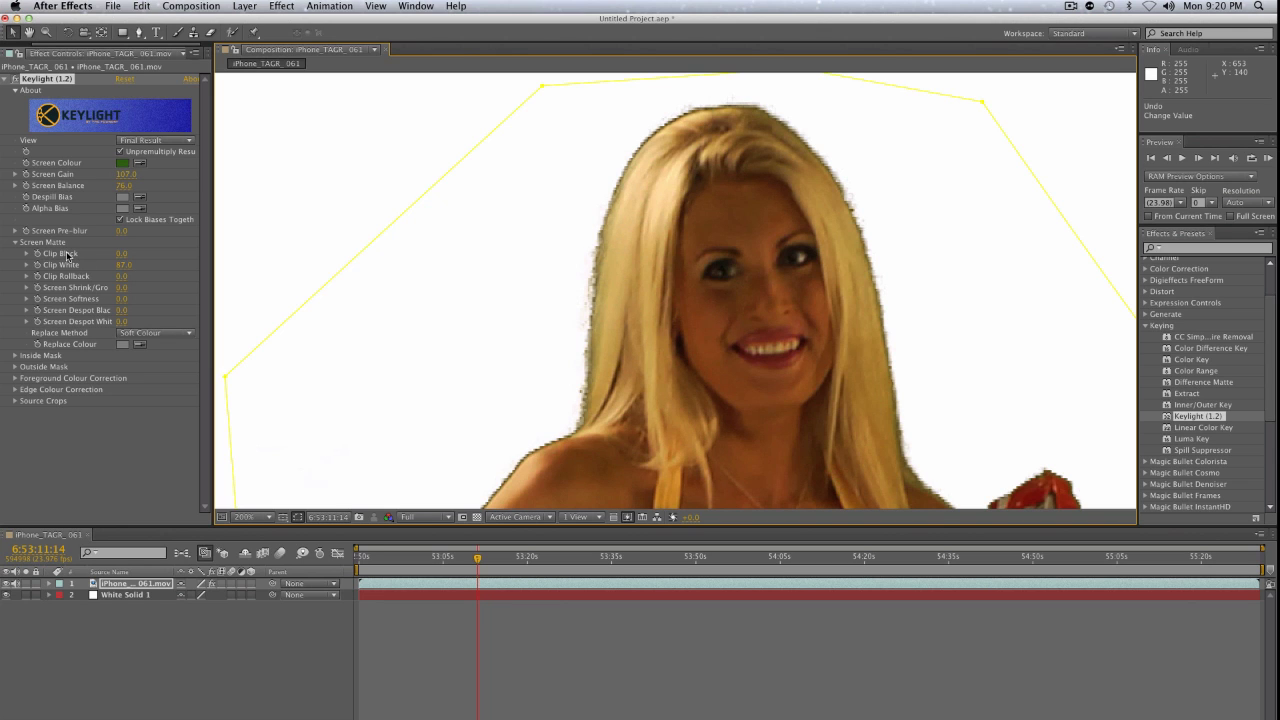
left_click_drag(692, 303, 634, 280)
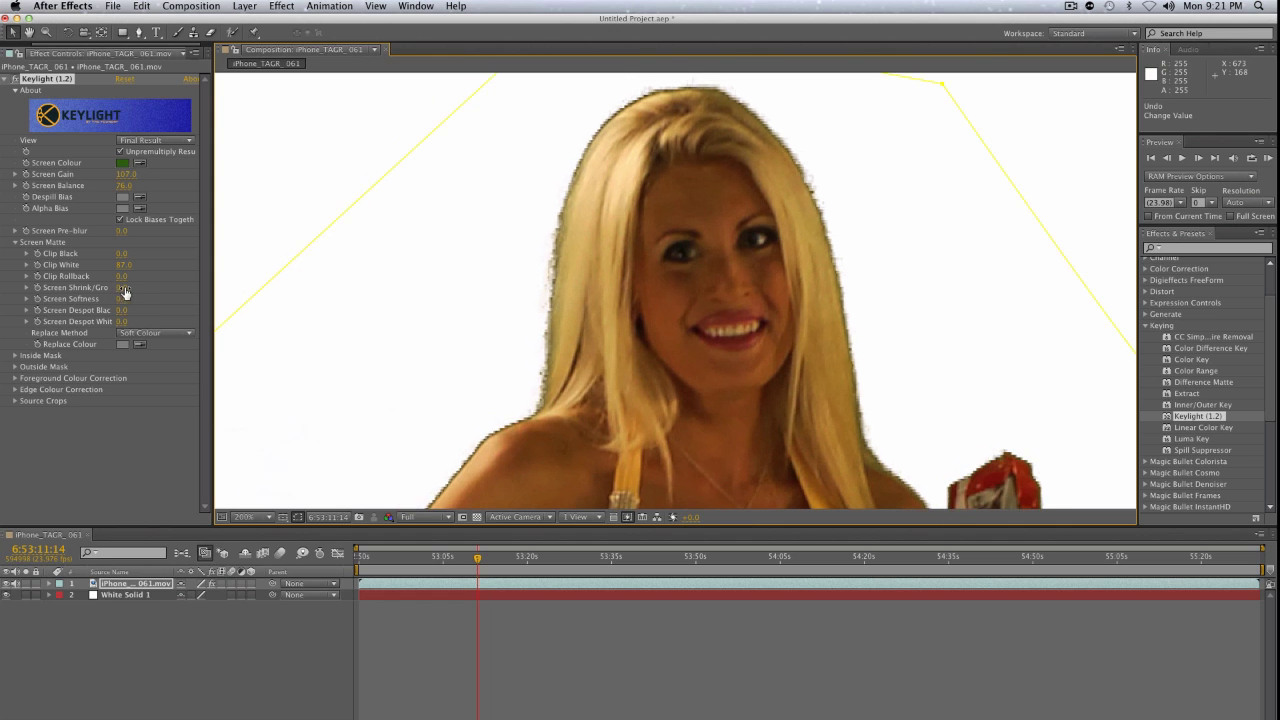
Set Keylight's Screen Shrink/Grow to -1.4 to trim the dark fringe around the woman, and check her outline.
left_click_drag(125, 287, 114, 287)
key("space")
left_click_drag(645, 384, 849, 234)
left_click_drag(781, 341, 666, 204)
key("v")
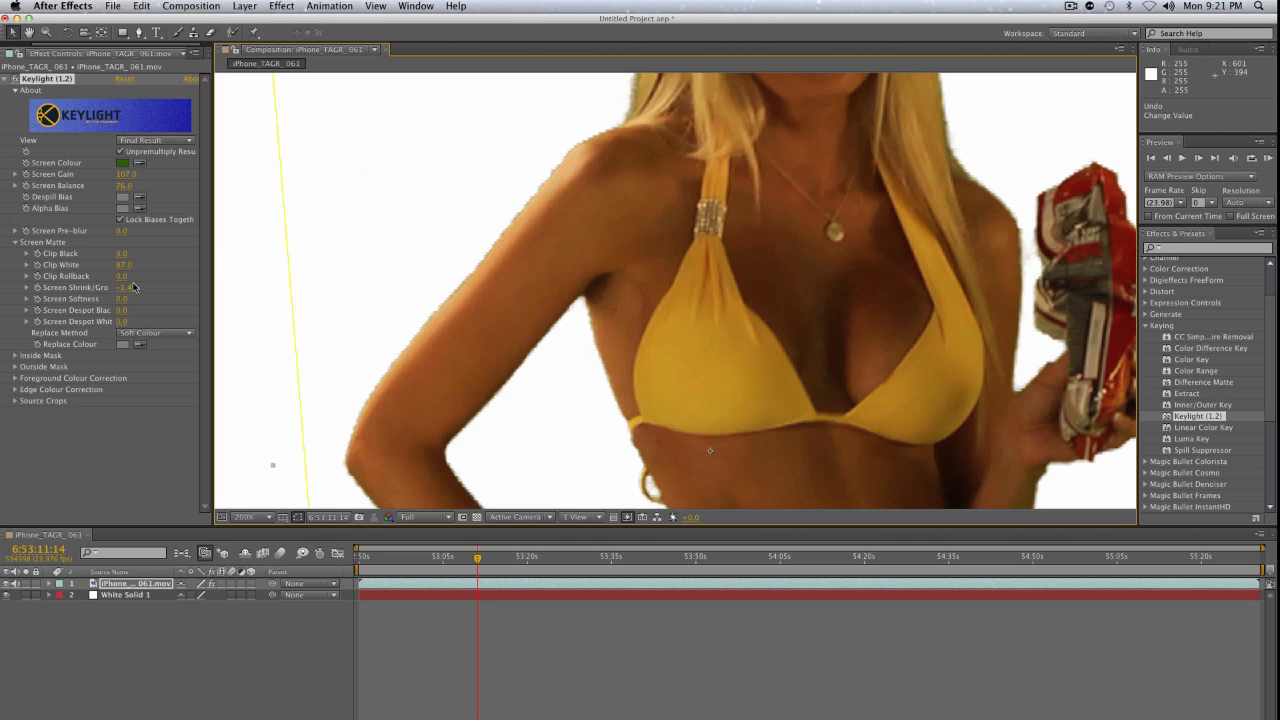
Raise Keylight's Screen Softness to 1.5 to soften the edges around the woman's hair.
left_click_drag(123, 300, 133, 297)
left_click_drag(772, 165, 748, 388)
left_click_drag(738, 232, 737, 280)
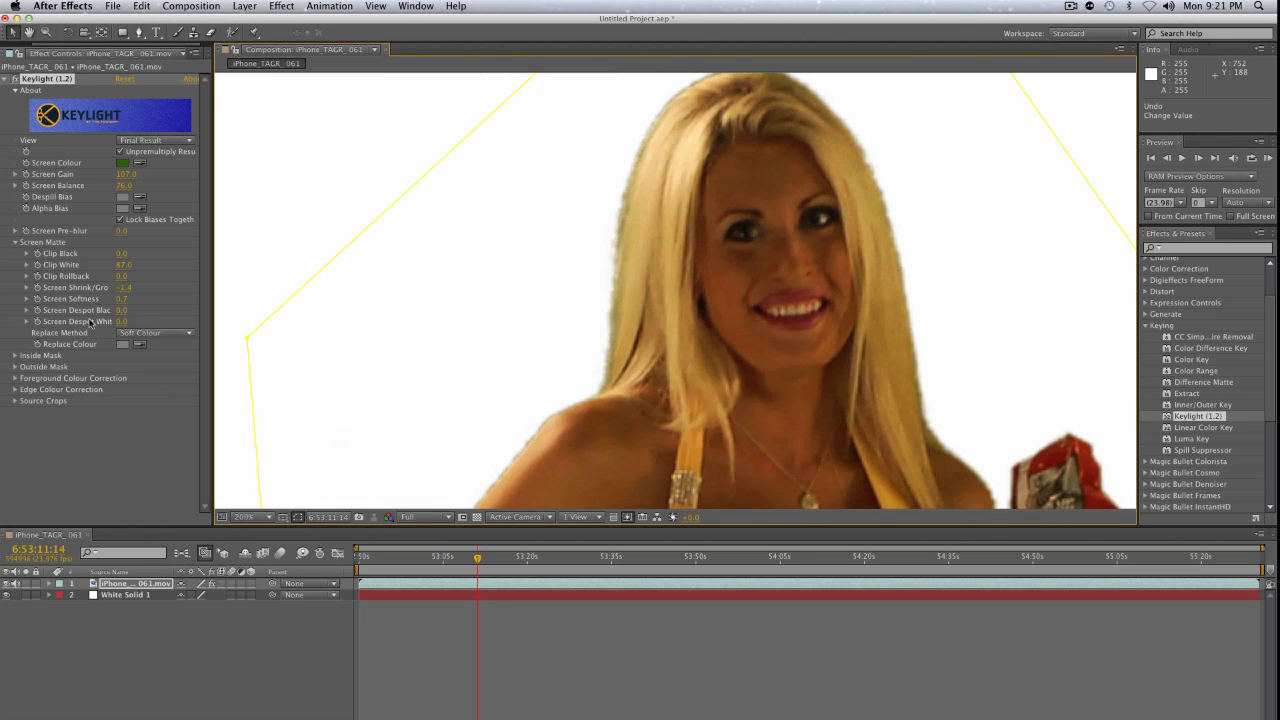
scroll(709, 350, "up", 1)
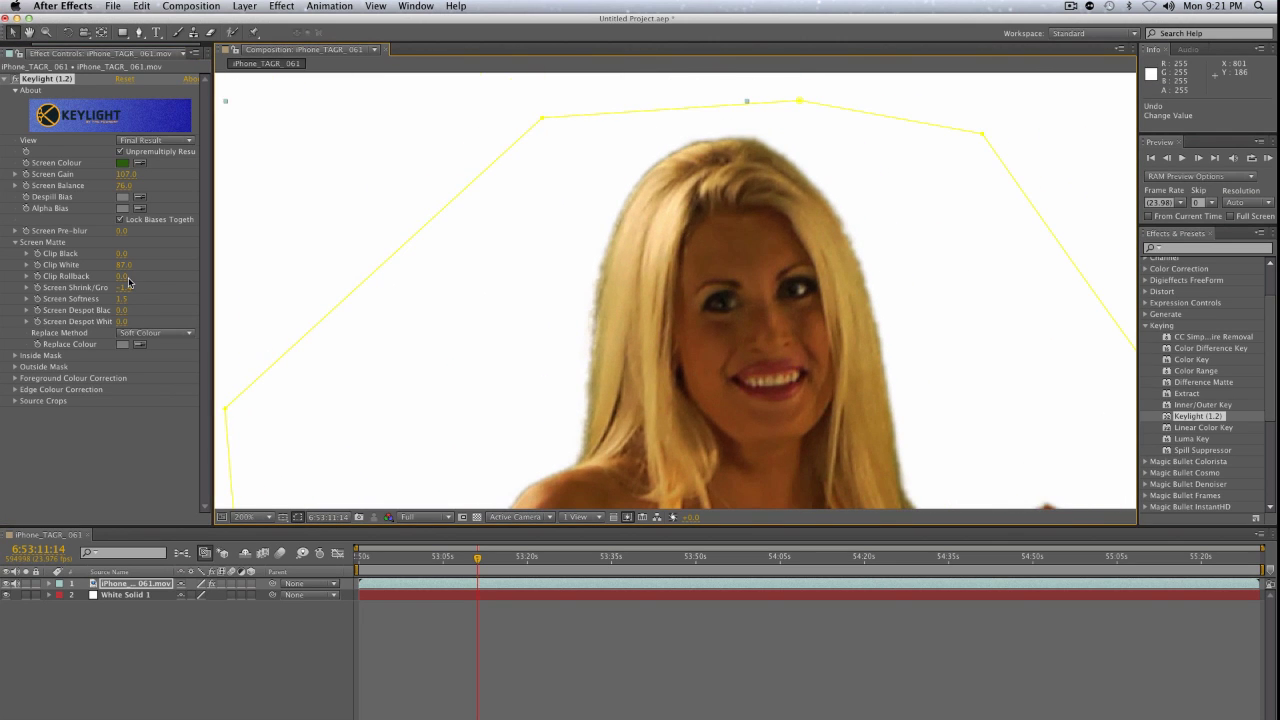
Set Keylight's Screen Shrink/Grow to -1.8 and check the woman's whole outline at 100% magnification.
left_click_drag(127, 288, 125, 287)
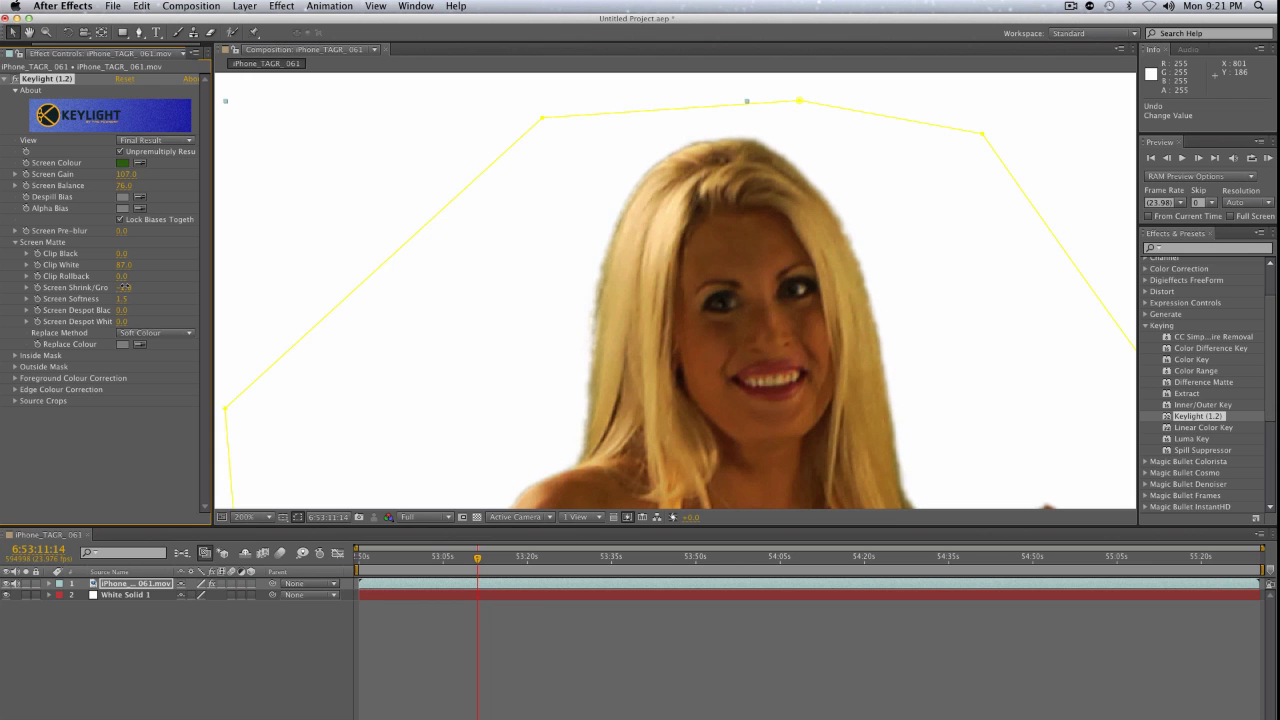
scroll(578, 333, "down", 6)
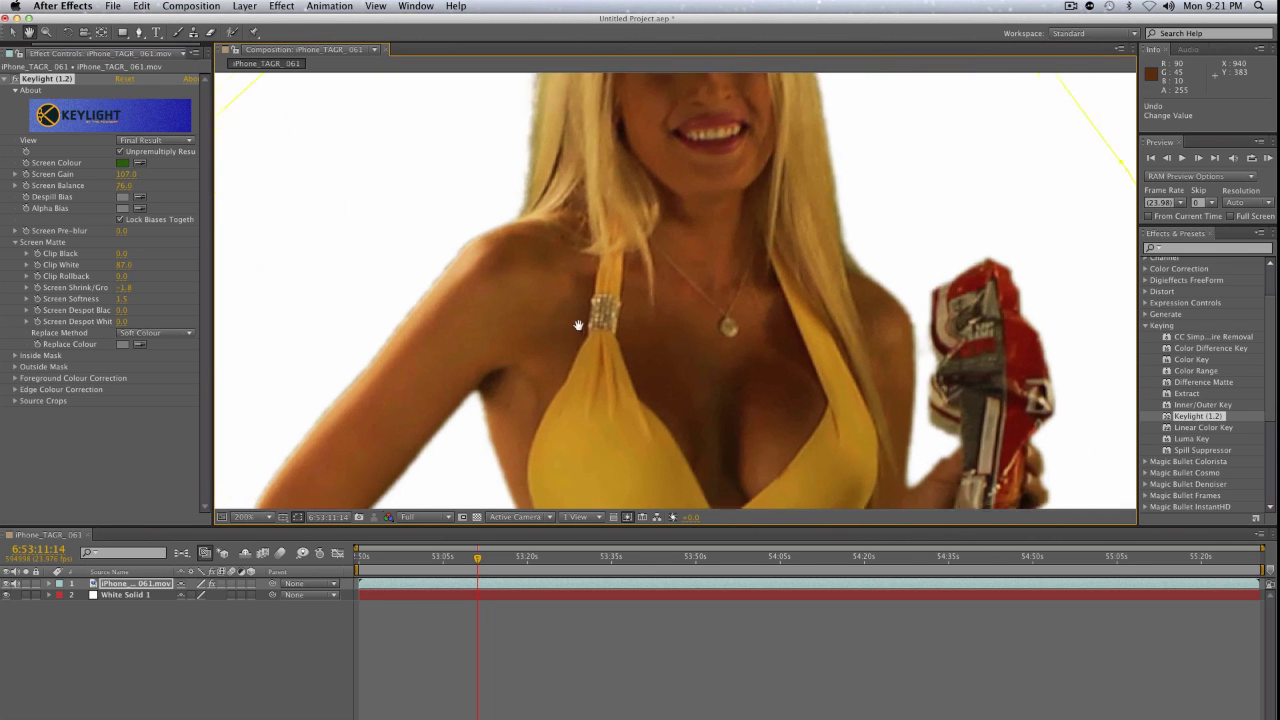
scroll(600, 280, "up", 1)
key("comma")
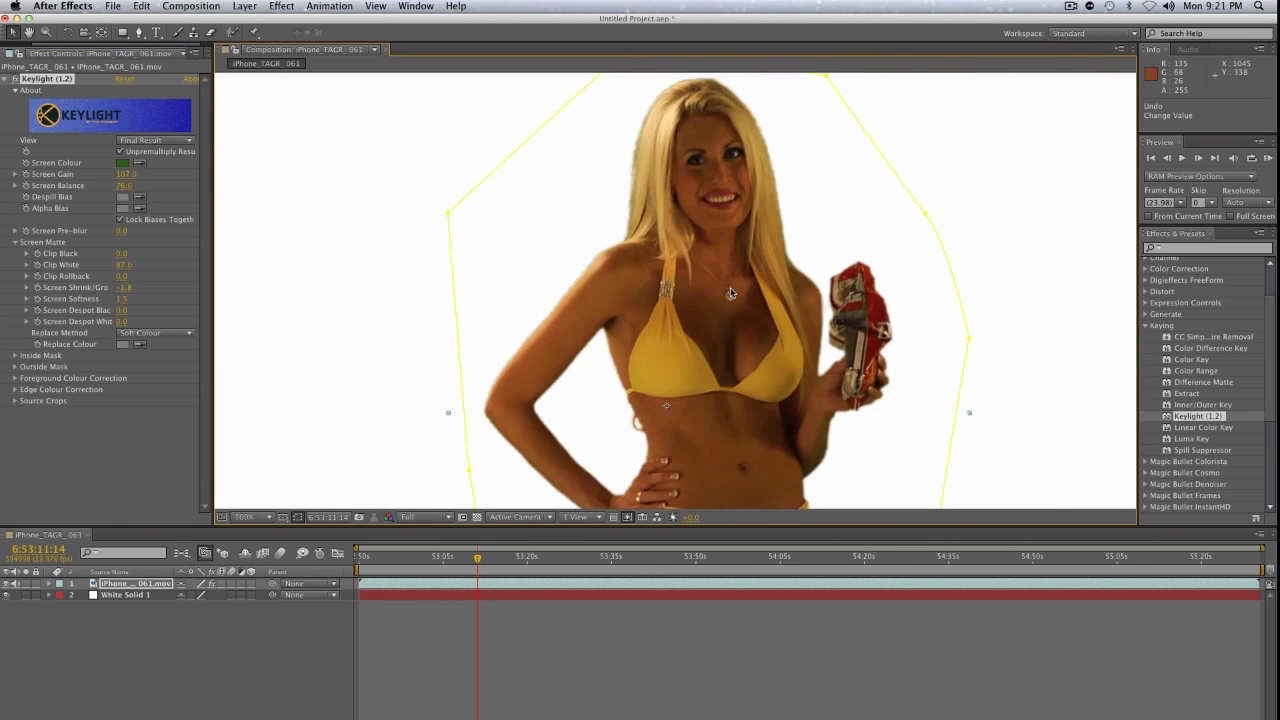
left_click_drag(735, 274, 744, 339)
scroll(745, 289, "down", 1)
scroll(745, 289, "up", 1)
left_click_drag(745, 255, 771, 246)
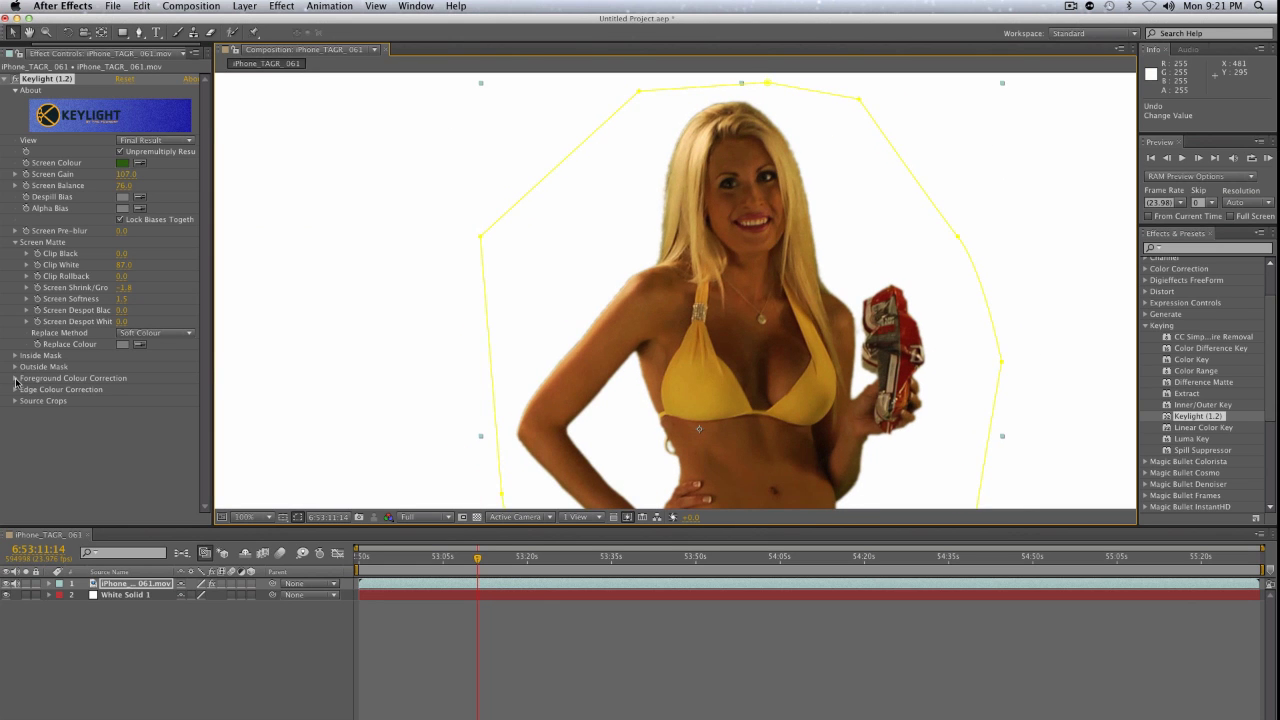
left_click_drag(866, 286, 826, 318)
Search the effects for "refine" and add Refine Matte below Keylight on the footage layer.
left_click(1202, 248)
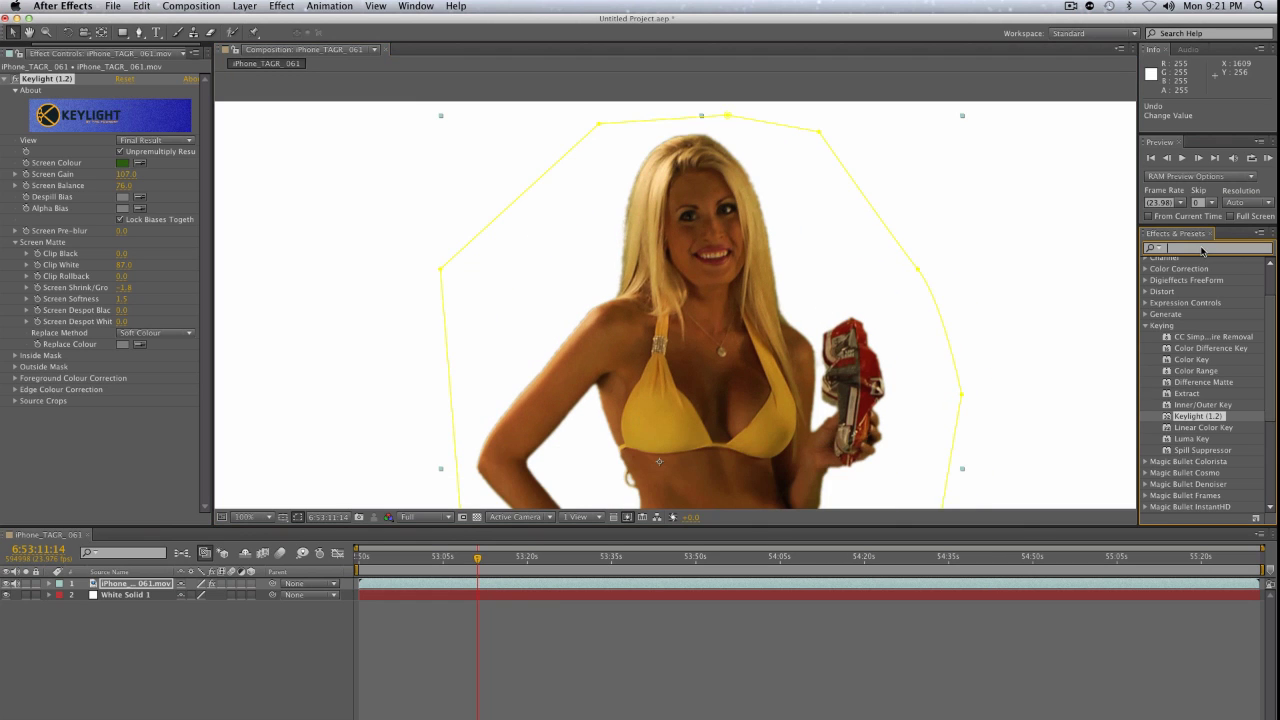
type("refine")
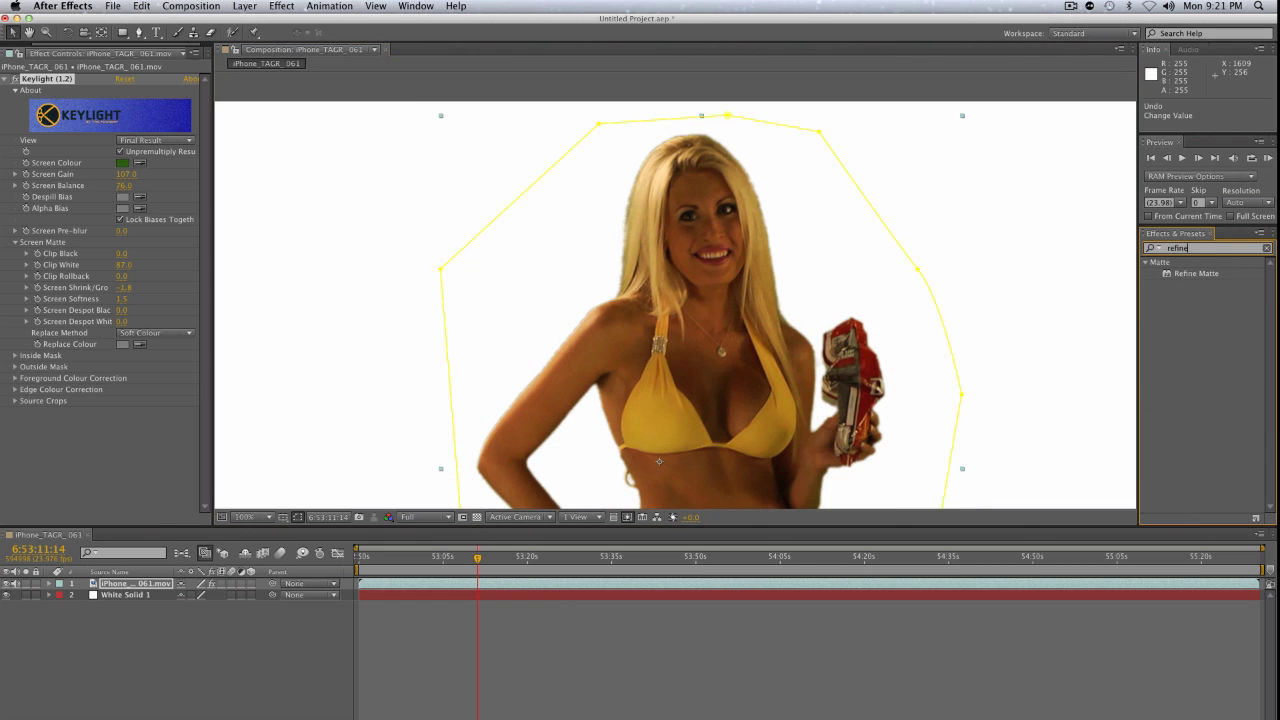
left_click(1185, 275)
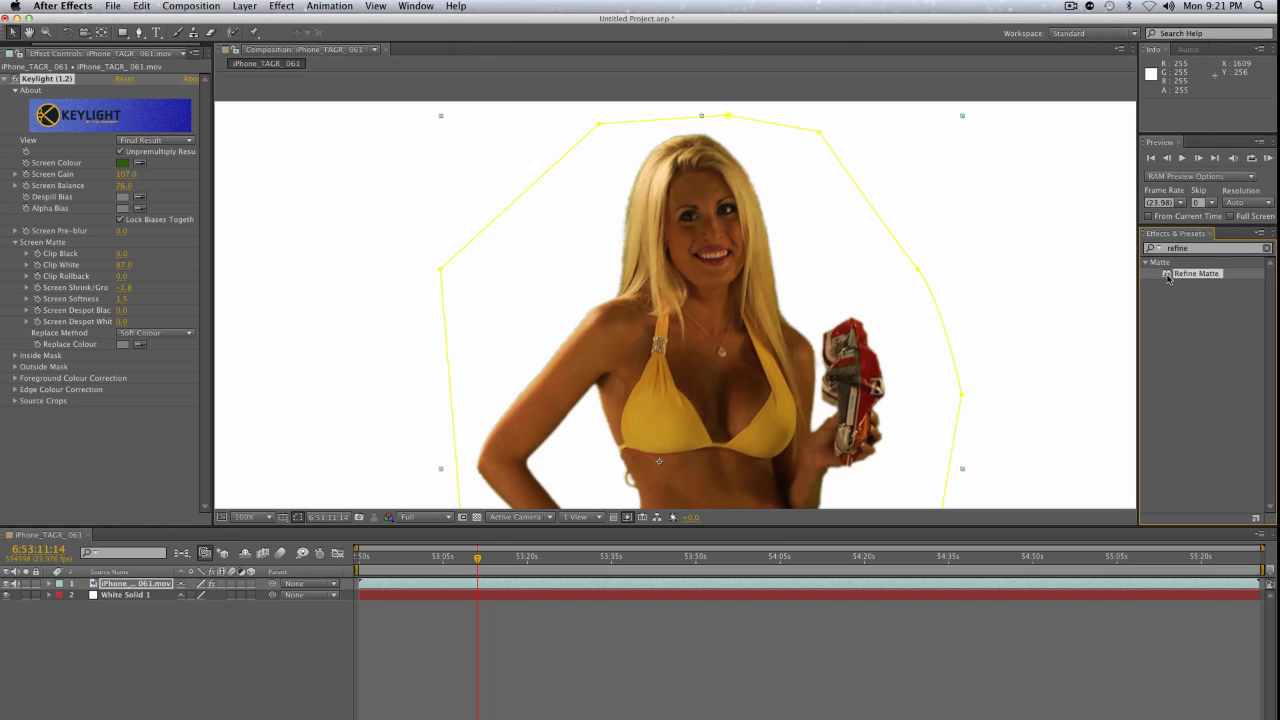
left_click_drag(1196, 273, 128, 459)
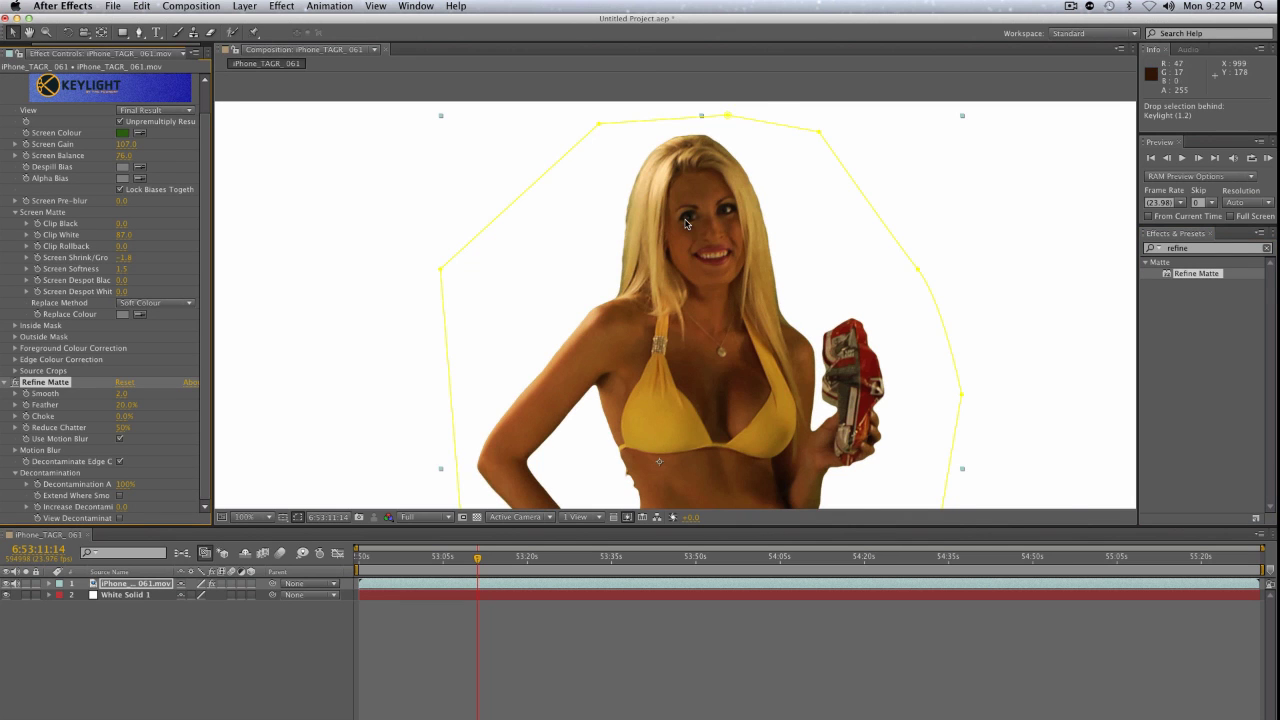
Set Refine Matte's Smooth to 1.0 after checking the hair and shoulder edges up close.
scroll(685, 224, "up", 1)
key("space")
mouse_move(657, 214)
left_mouse_down()
mouse_move(686, 297)
mouse_move(669, 217)
left_mouse_up()
left_click_drag(641, 404, 770, 242)
left_click_drag(750, 352, 680, 428)
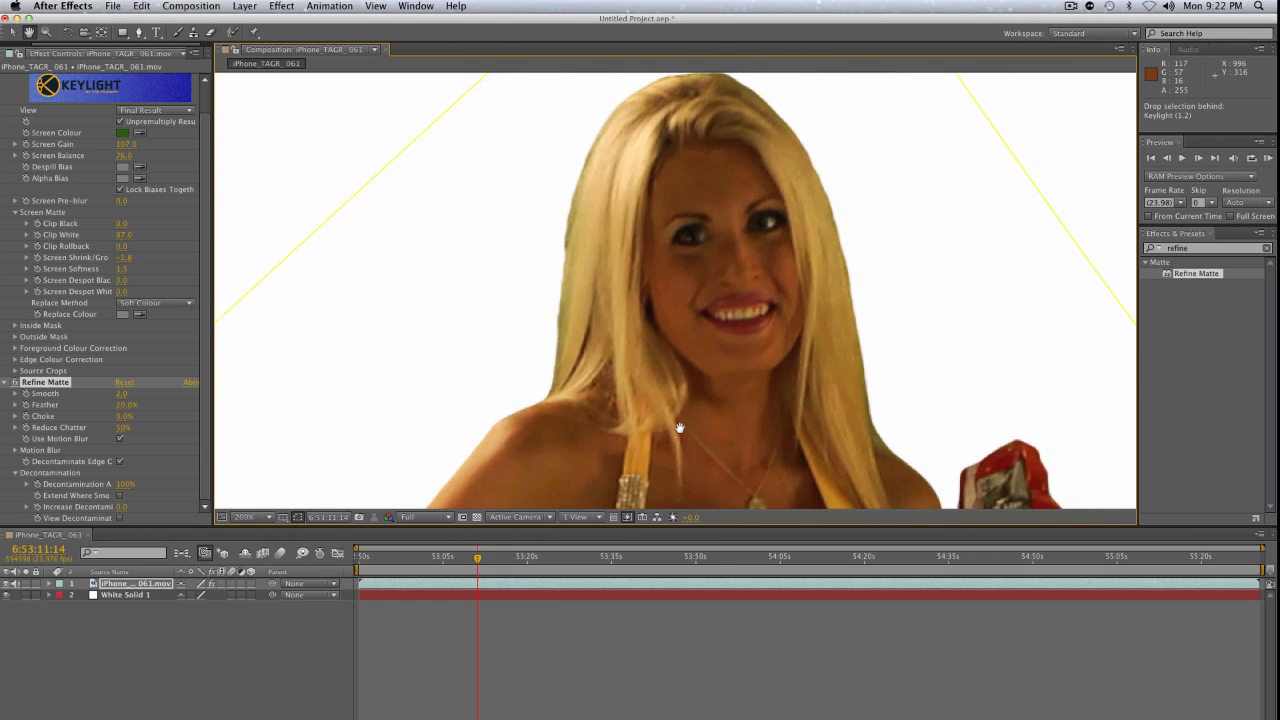
key("space")
left_click_drag(694, 343, 727, 272)
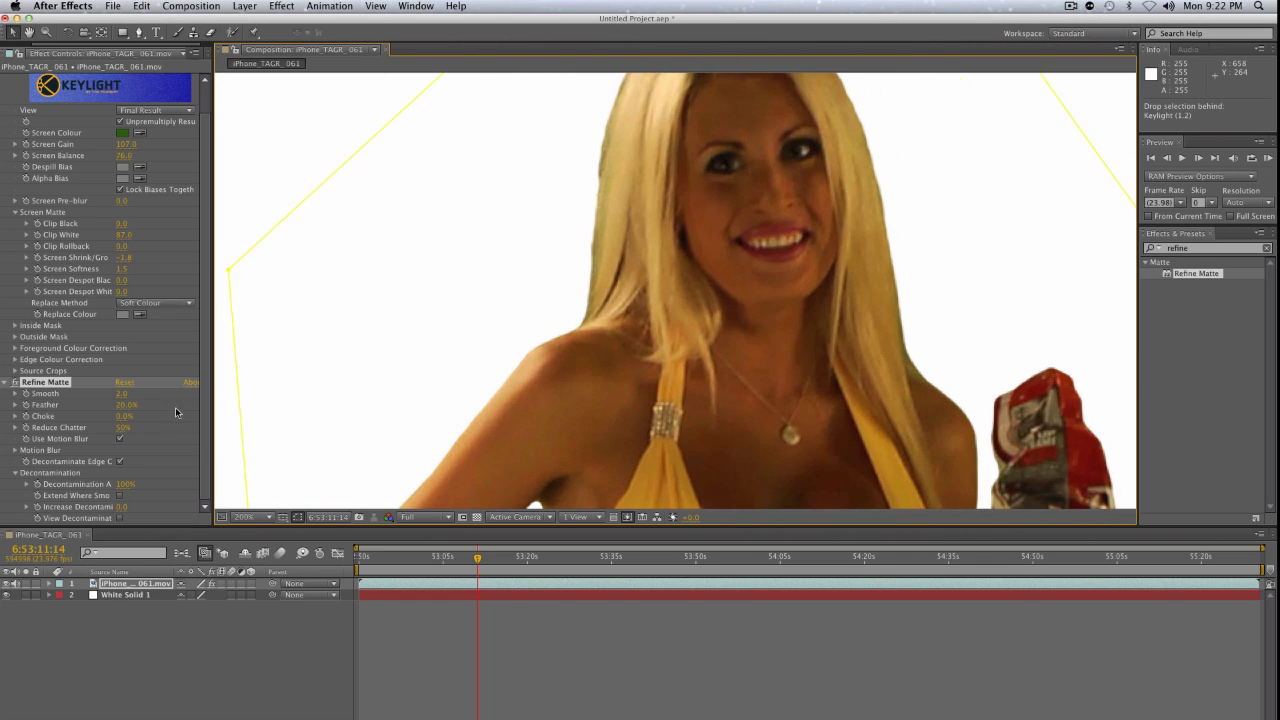
left_click(124, 395)
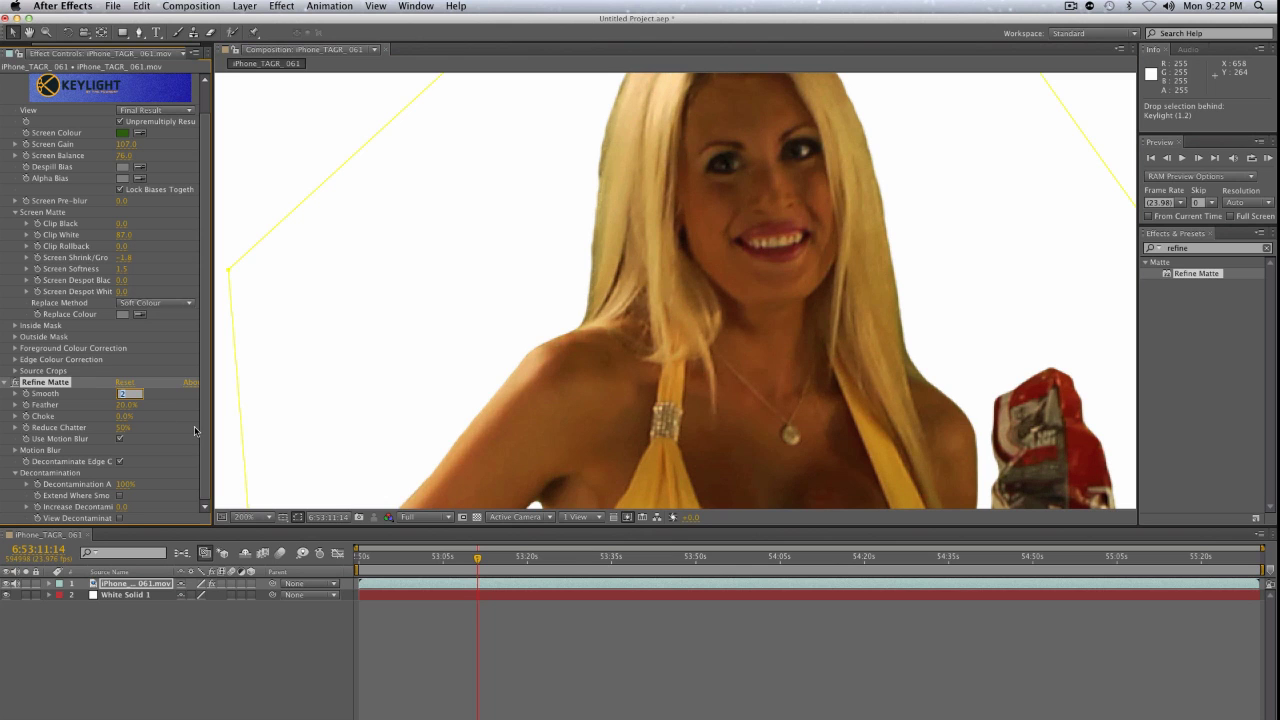
key("Return")
key("space")
left_click_drag(592, 206, 598, 256)
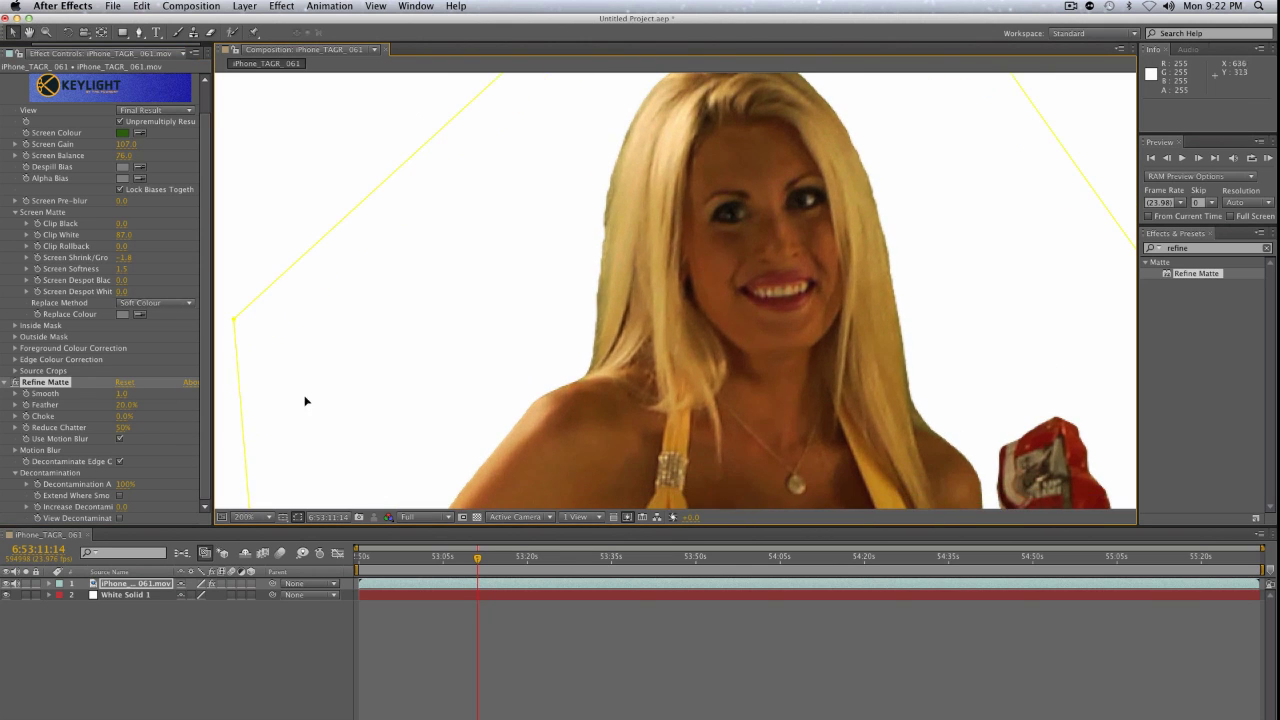
Compare the woman's keyed edges with and without Refine Matte, inspecting her hair, arms and bikini string.
scroll(823, 270, "down", 1)
scroll(823, 300, "down", 1)
key("space")
left_click_drag(826, 394, 708, 234)
key("space")
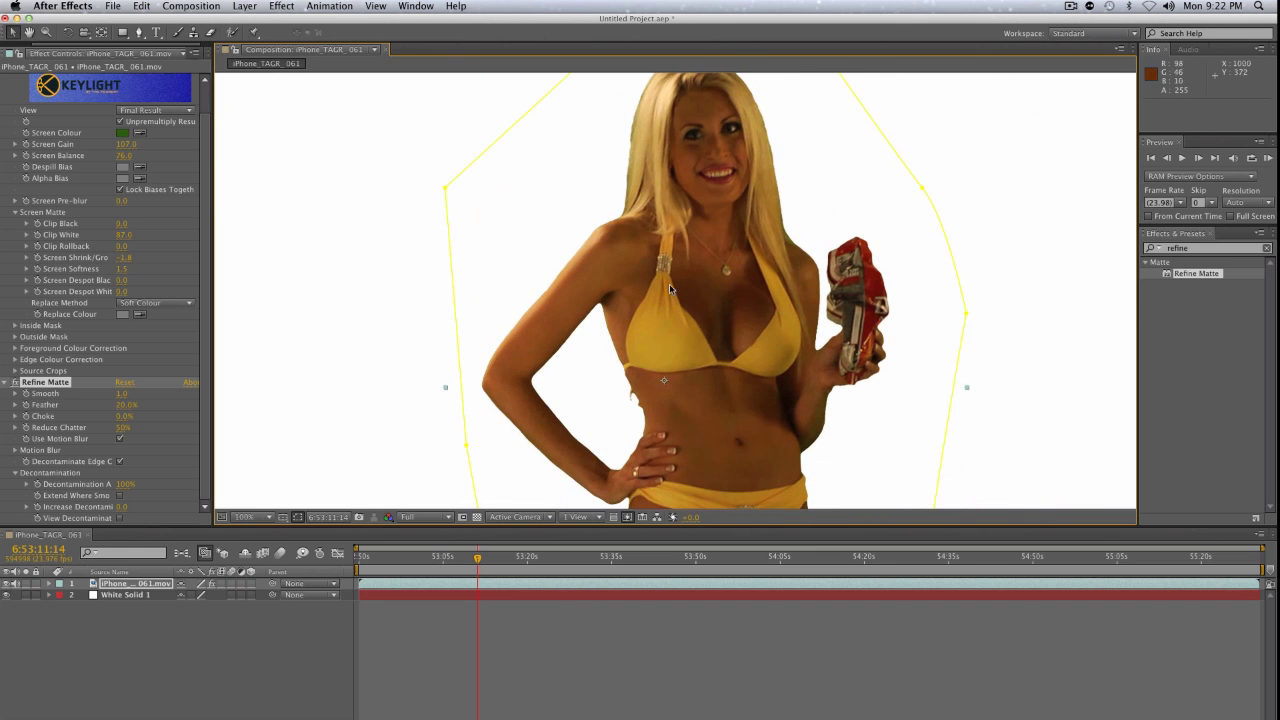
left_click(15, 383)
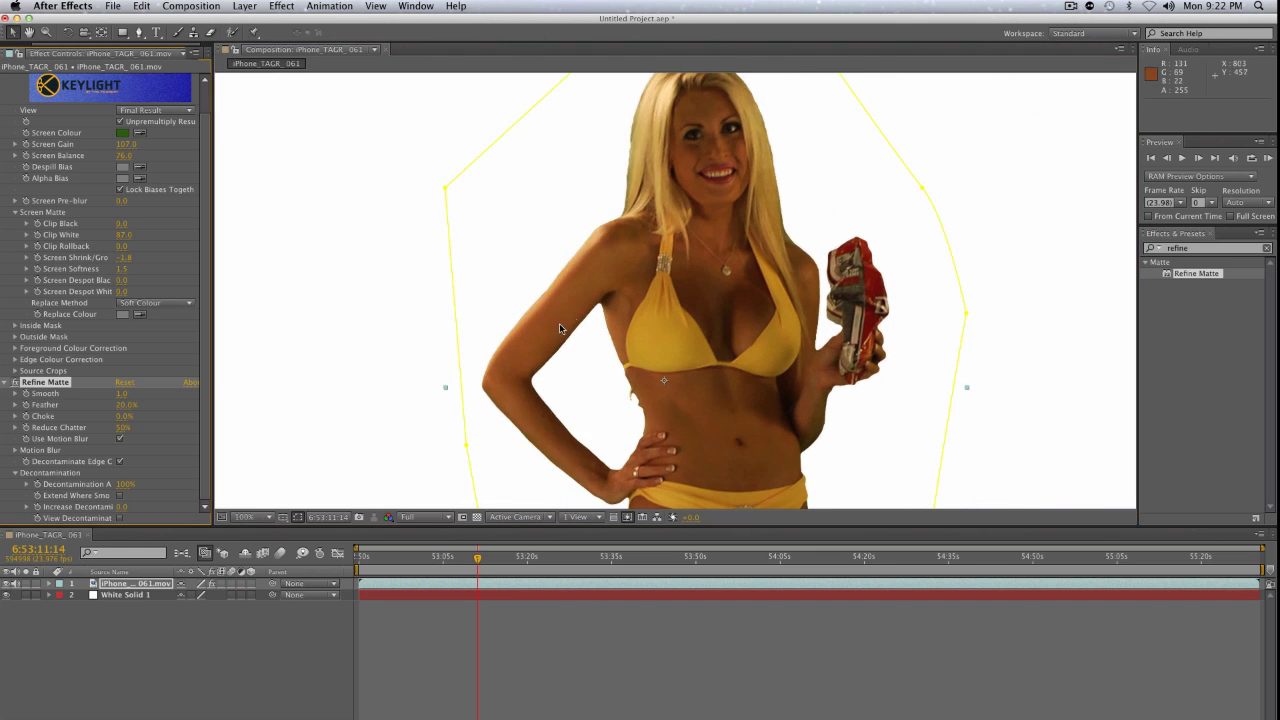
scroll(735, 254, "up", 1)
left_click_drag(624, 374, 726, 477)
key("space")
left_click_drag(763, 225, 711, 308)
scroll(782, 270, "down", 2)
key("space")
scroll(728, 258, "up", 2)
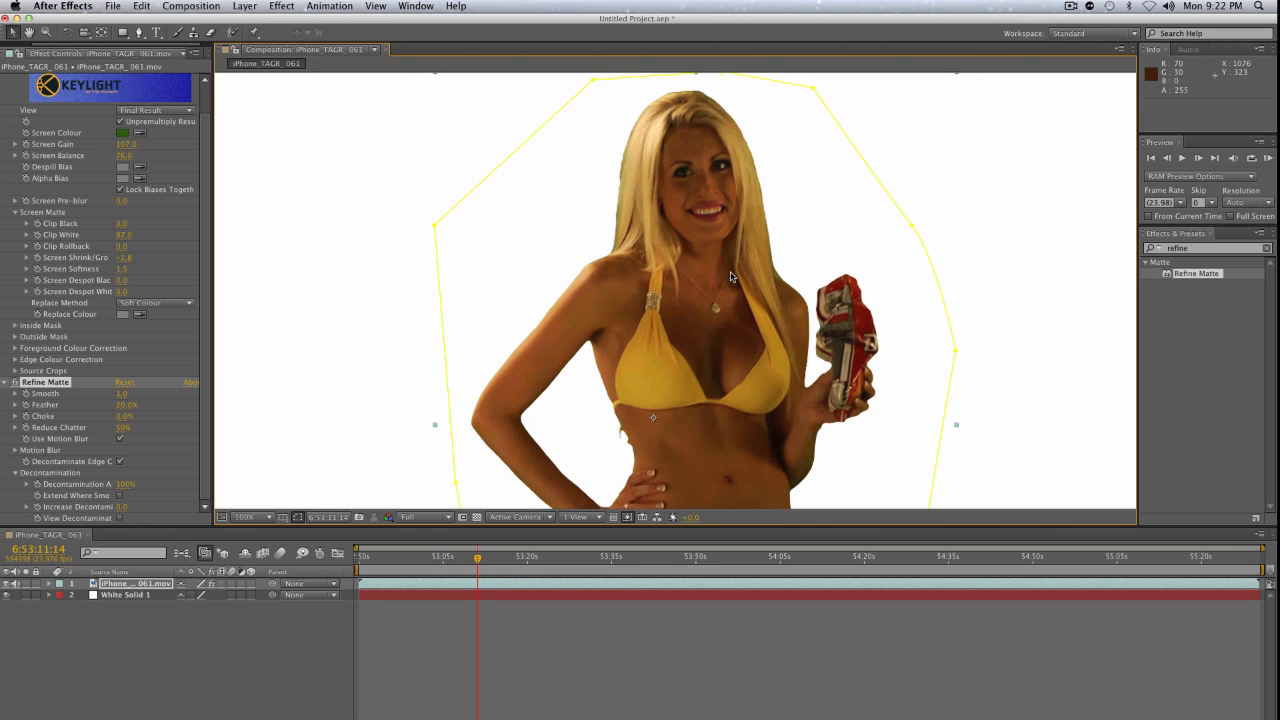
Search the effects for "curves", add Curves to the footage layer and bow the RGB curve upward to brighten the woman.
left_click(1178, 248)
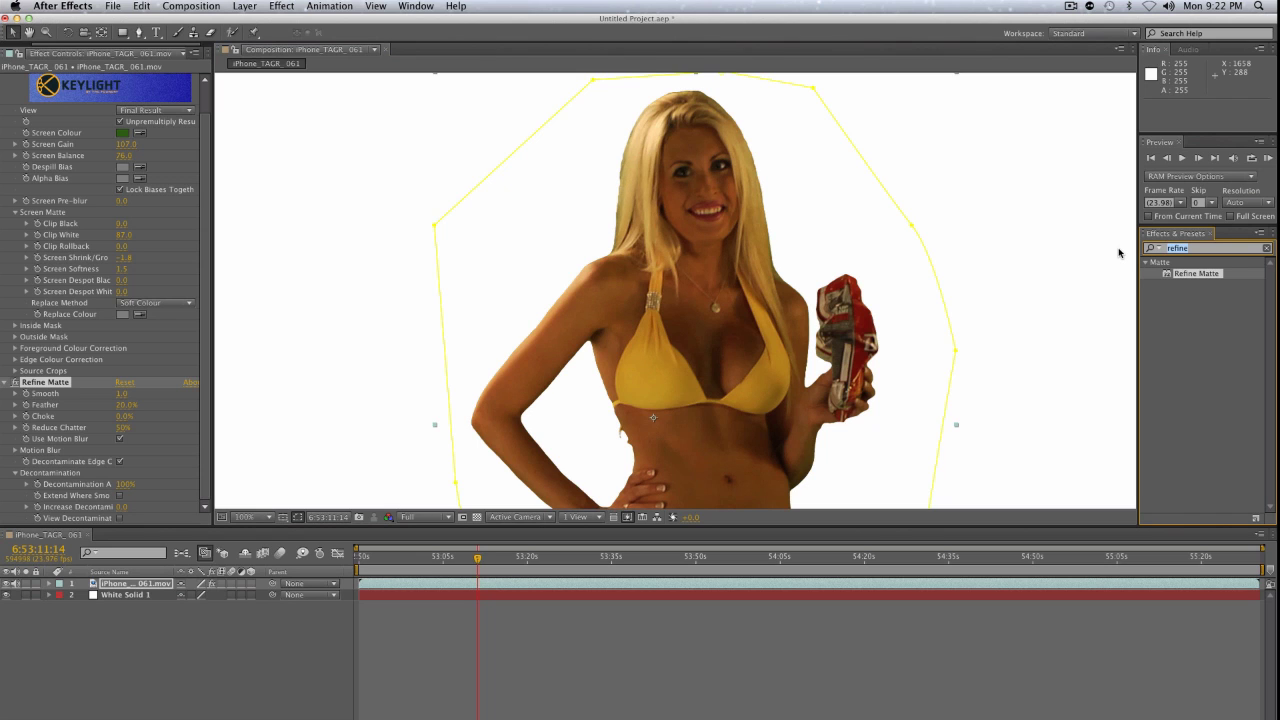
type("curves")
left_click_drag(1186, 307, 78, 449)
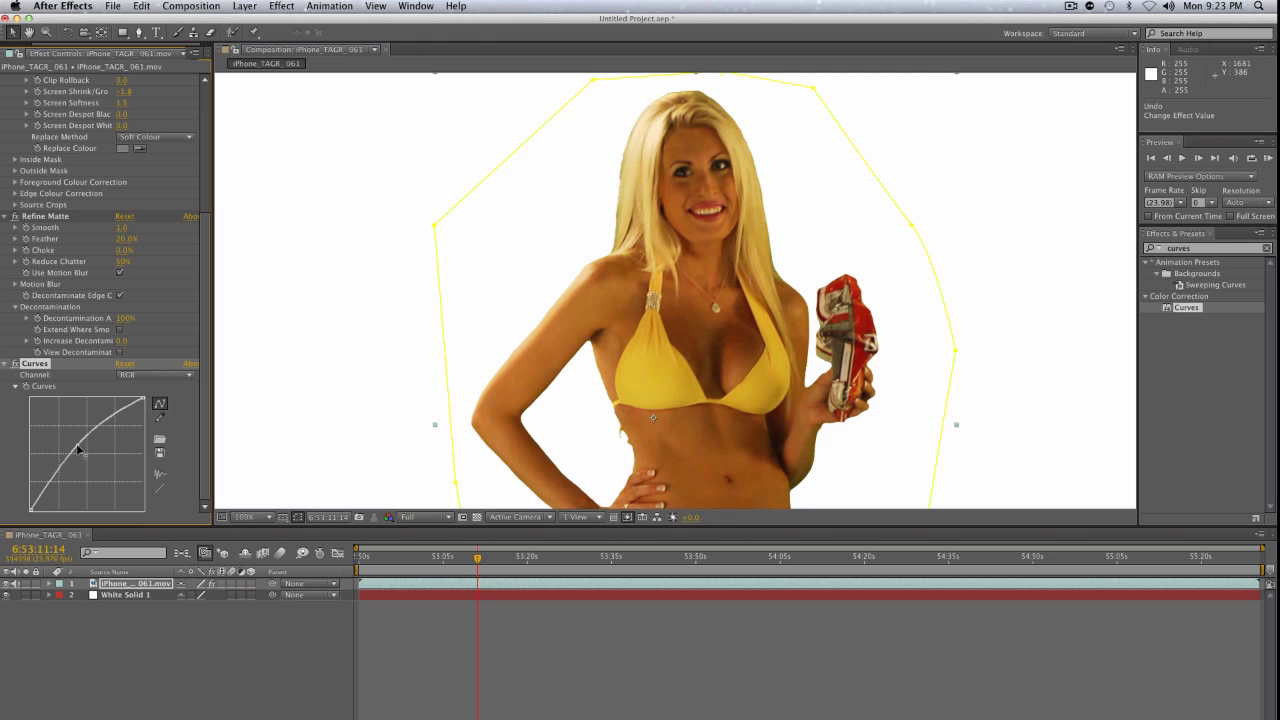
In the Curves Red channel, lift the midtones slightly and lower the shadows a little, comparing with the effect off.
left_click(160, 376)
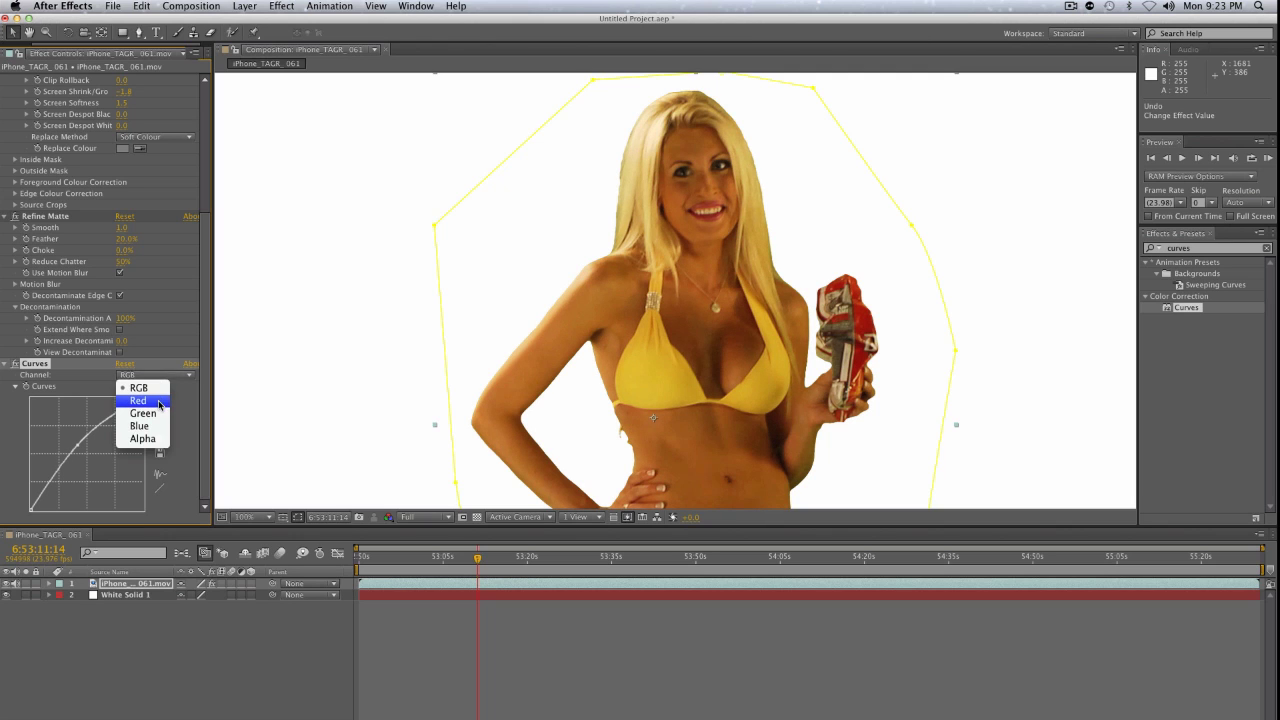
left_click(159, 401)
left_click_drag(88, 454, 97, 446)
left_click_drag(48, 491, 49, 494)
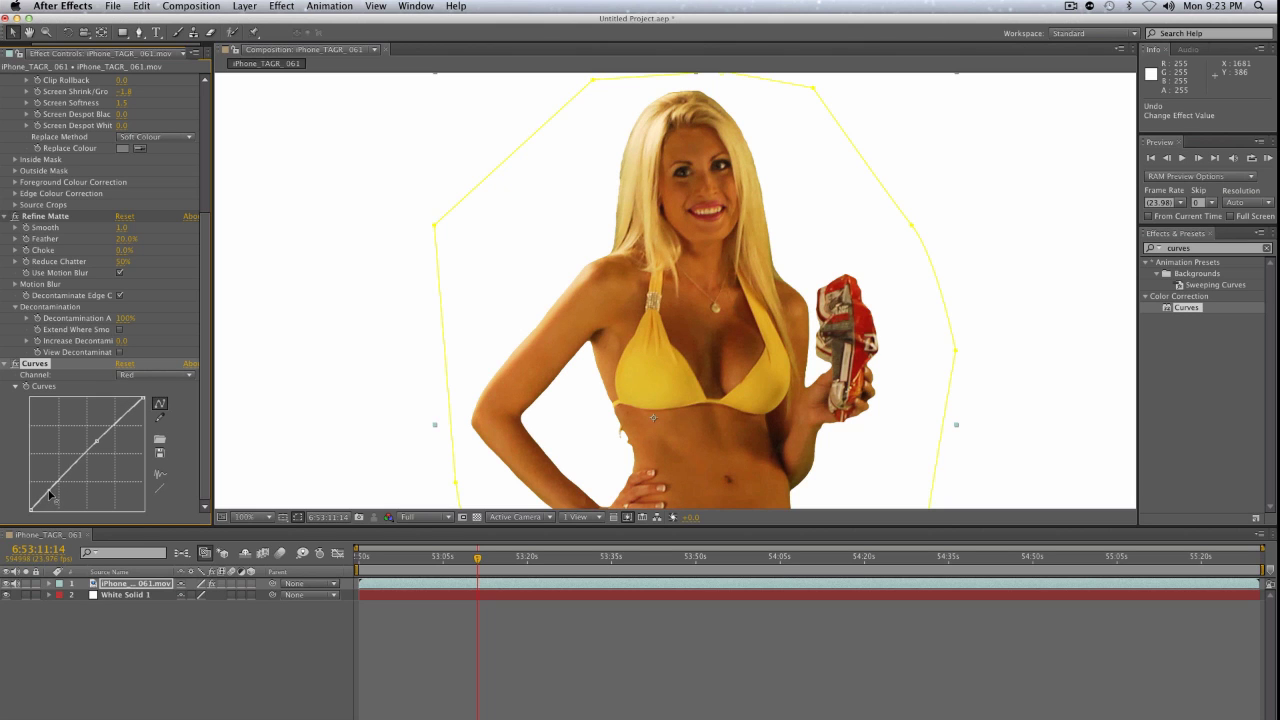
left_click(15, 365)
left_click(15, 365)
left_click_drag(95, 439, 95, 444)
Raise the midtones of the Curves Blue channel to reduce the yellow cast, and compare with the effect off.
left_click(151, 376)
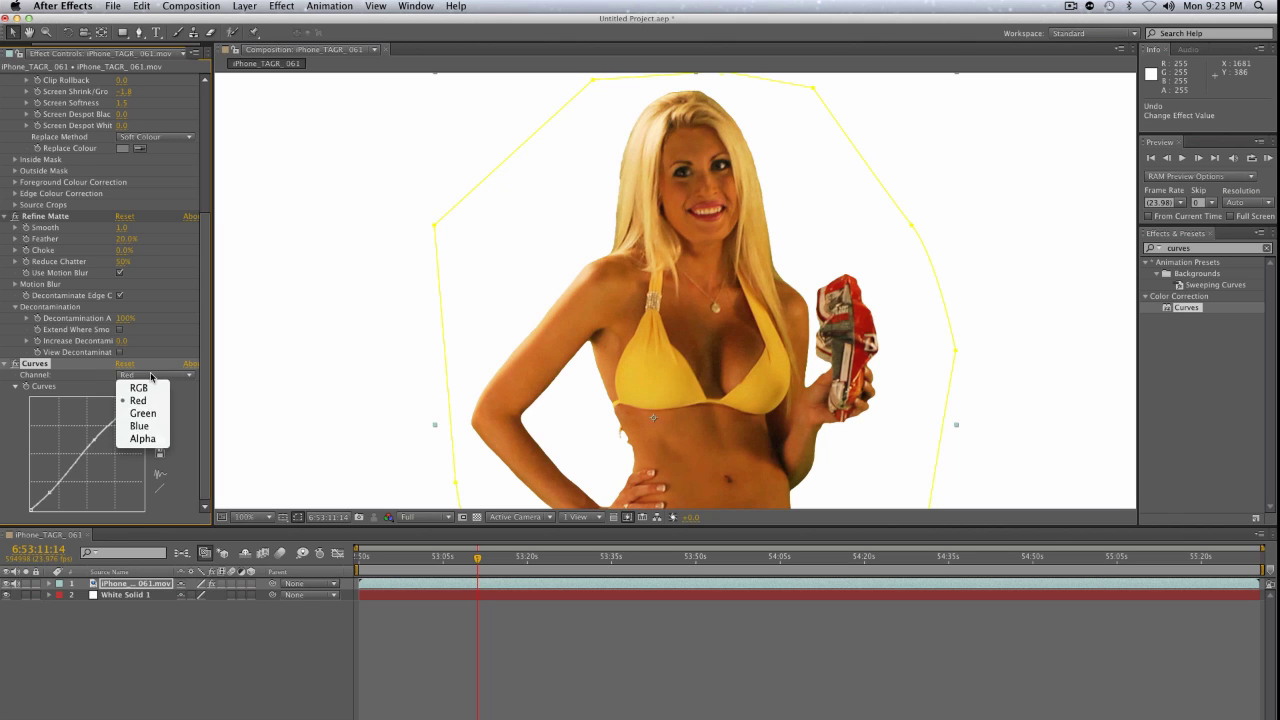
left_click(139, 426)
left_click_drag(83, 462, 99, 429)
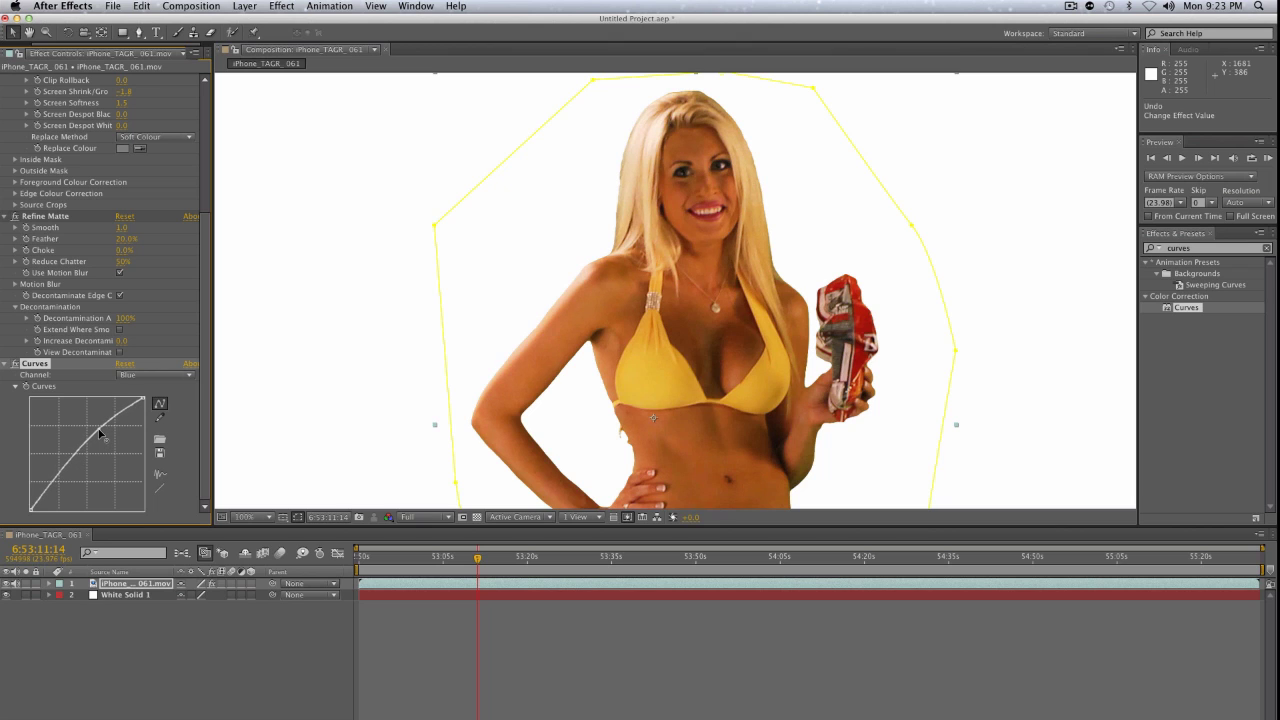
left_click(15, 364)
left_click(15, 364)
View the whole frame at 50%, deselect the footage layer and run a RAM preview of the keyed composition.
scroll(903, 246, "down", 2)
left_click_drag(928, 286, 818, 281)
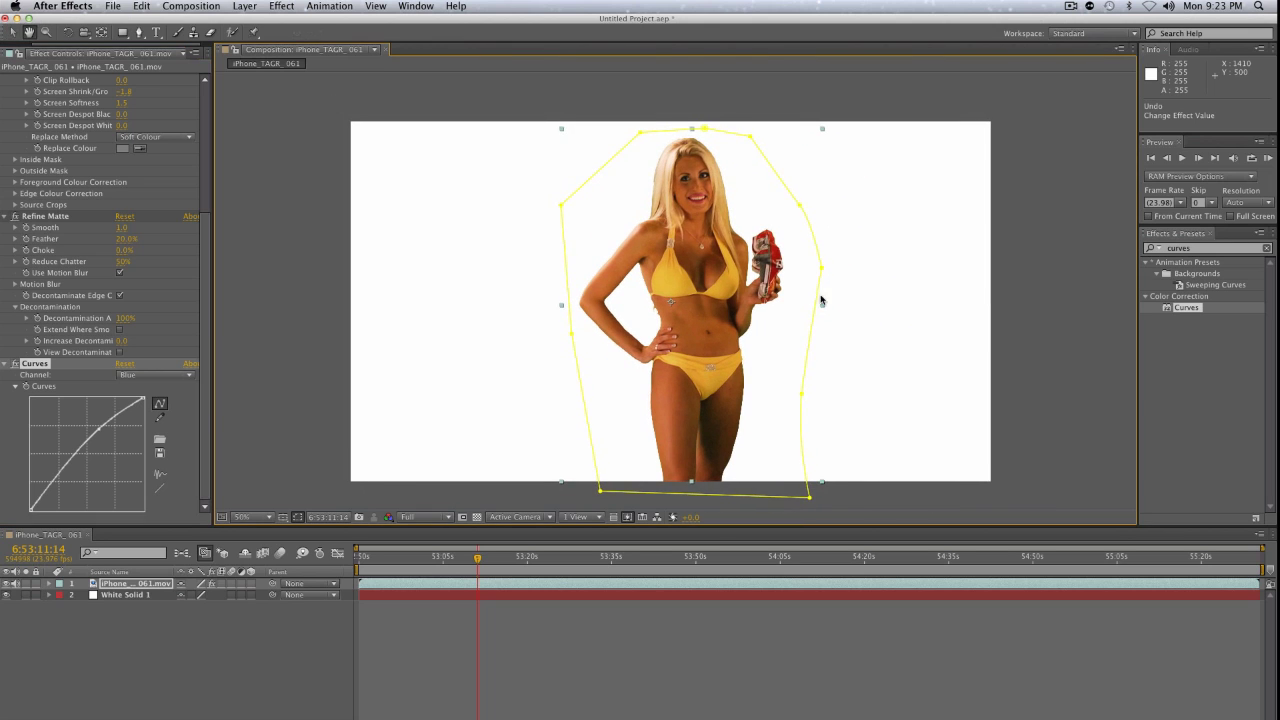
left_click(809, 677)
key("KP_0")
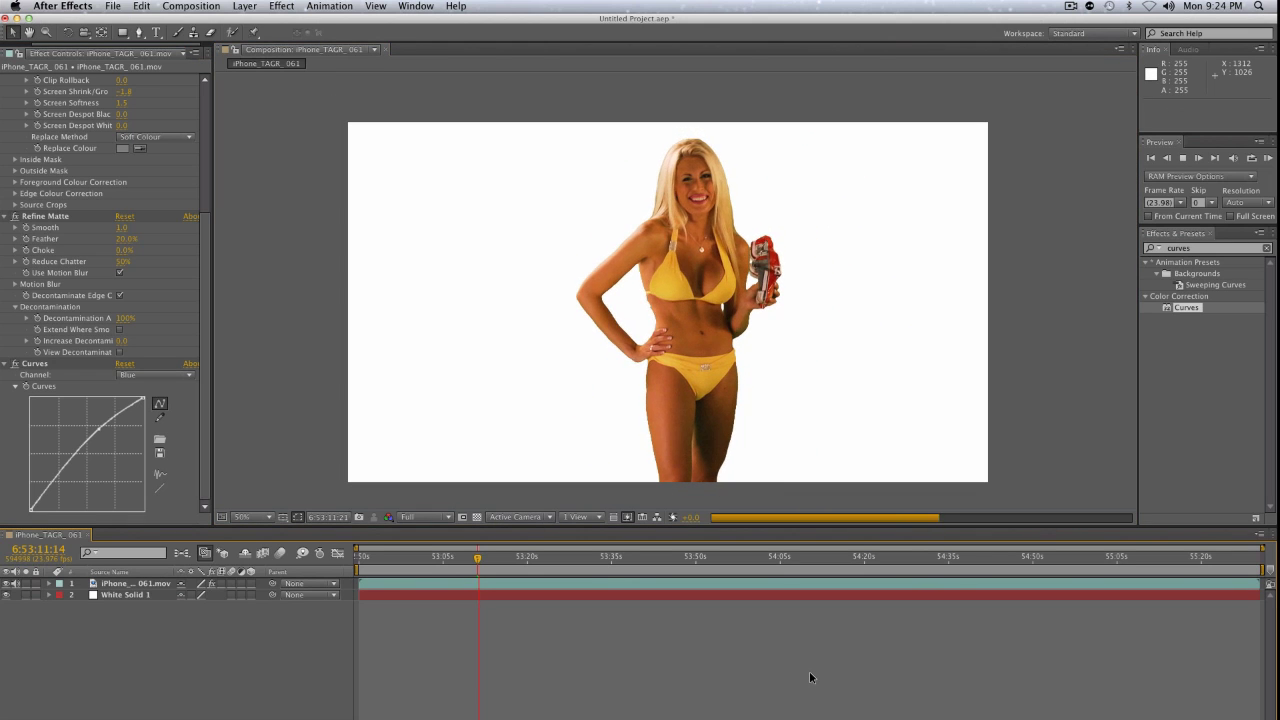
Stop the preview, widen the project's name column and open the LOWER_THIRD_TEXT_02 composition from the virtual studio's CUSTOMIZE > ALL TEXT folder.
key("space")
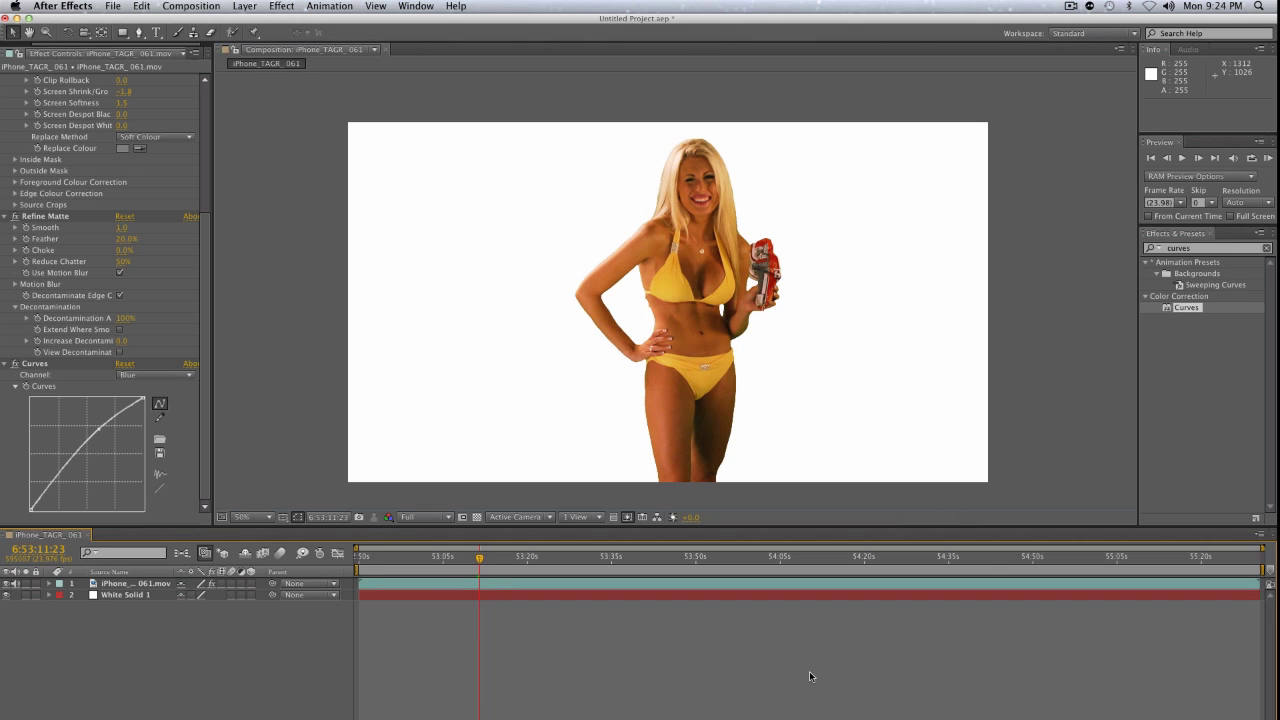
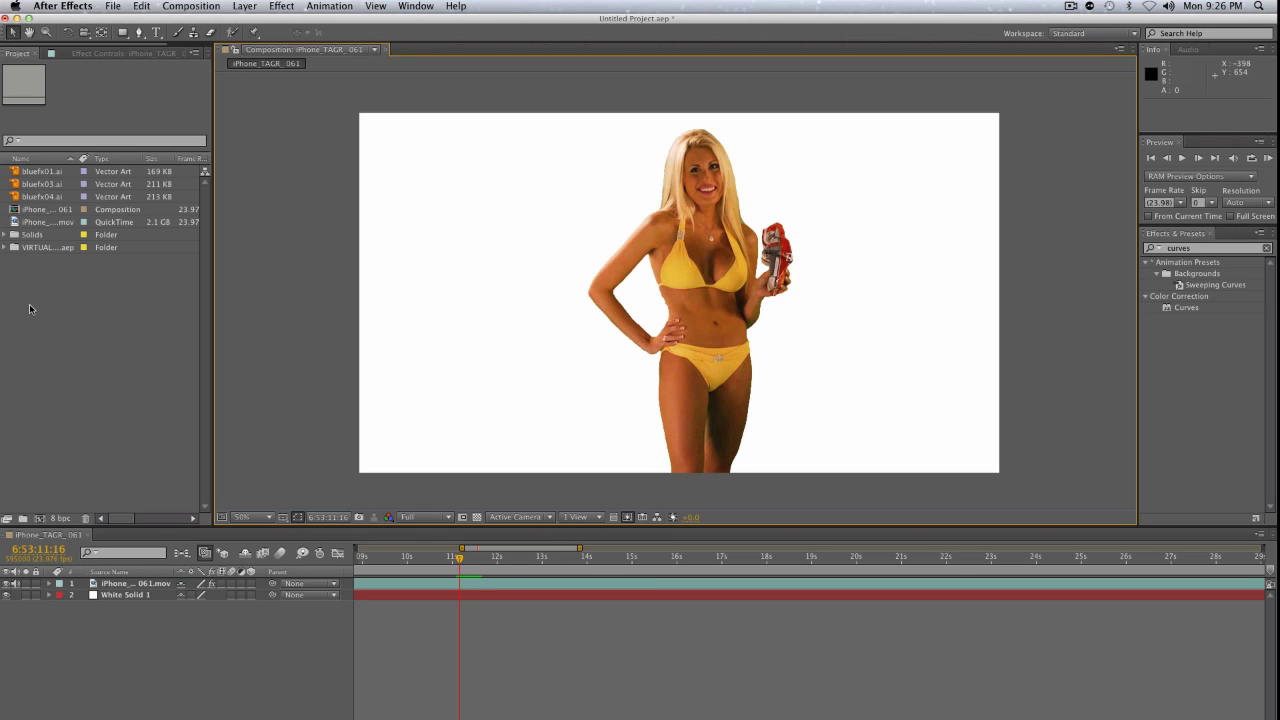
left_click(5, 247)
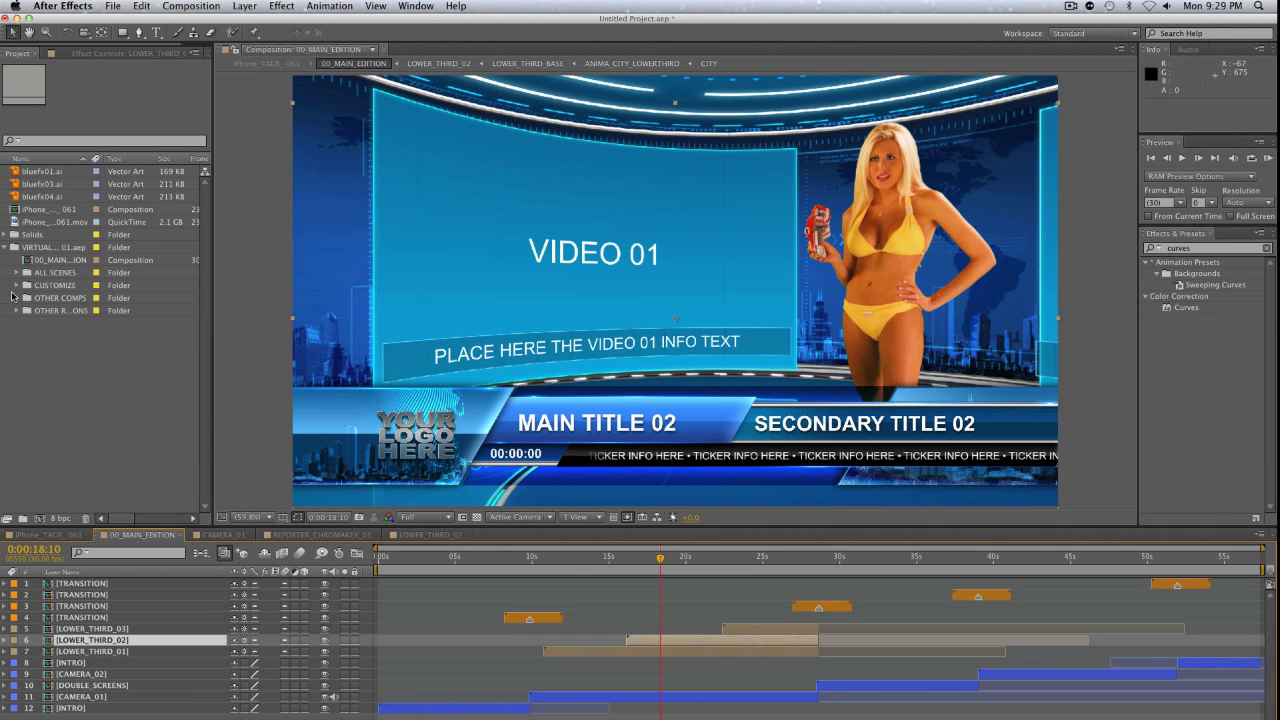
left_click(16, 285)
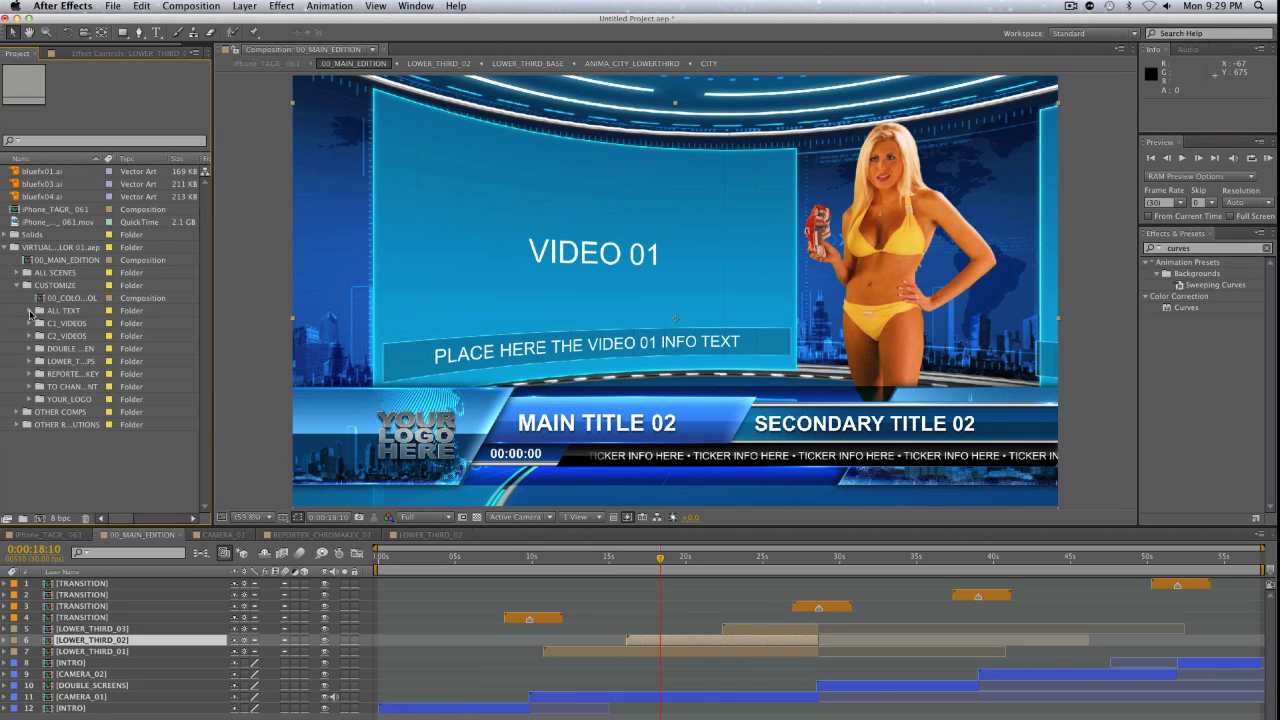
left_click(29, 311)
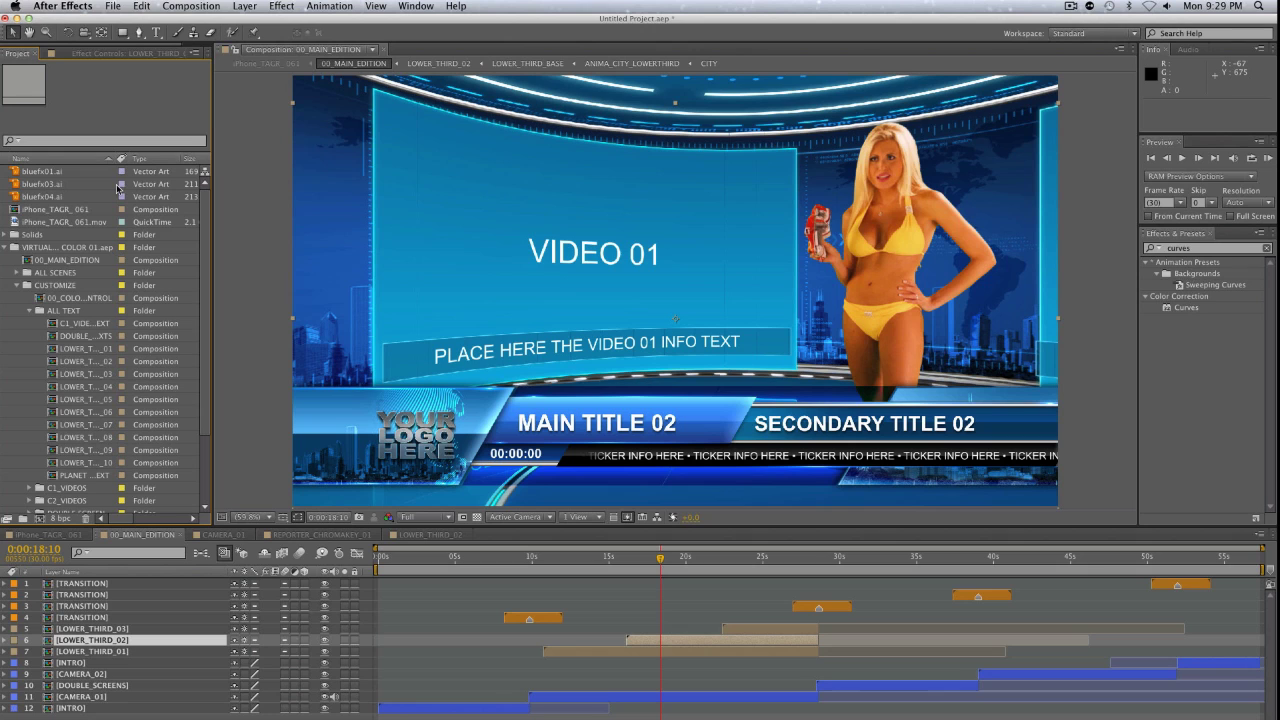
left_click(80, 362)
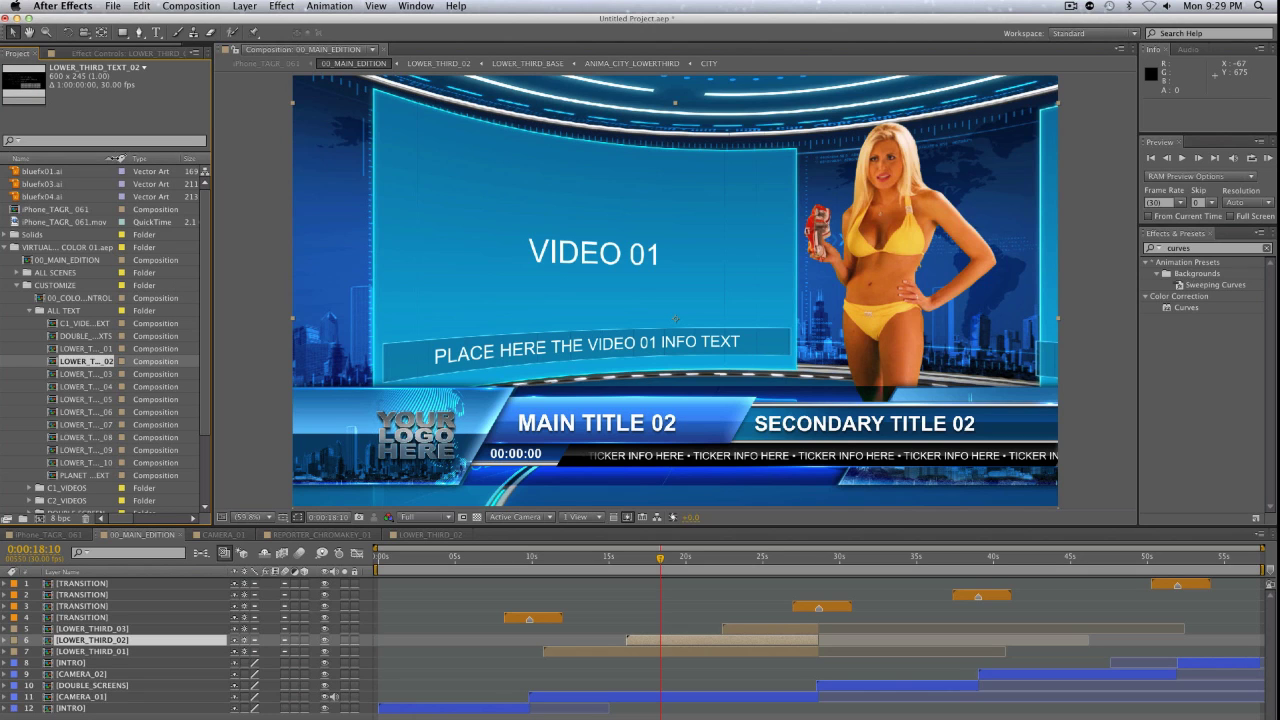
left_click_drag(120, 158, 162, 162)
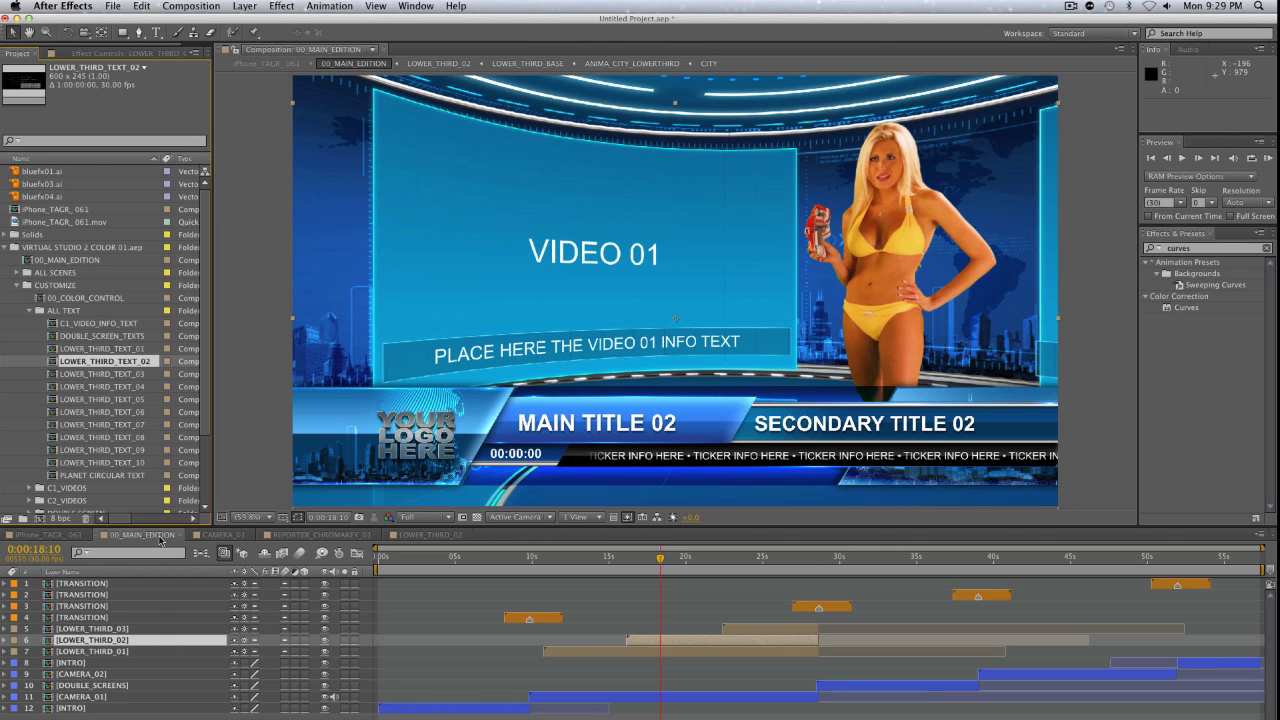
double_click(146, 364)
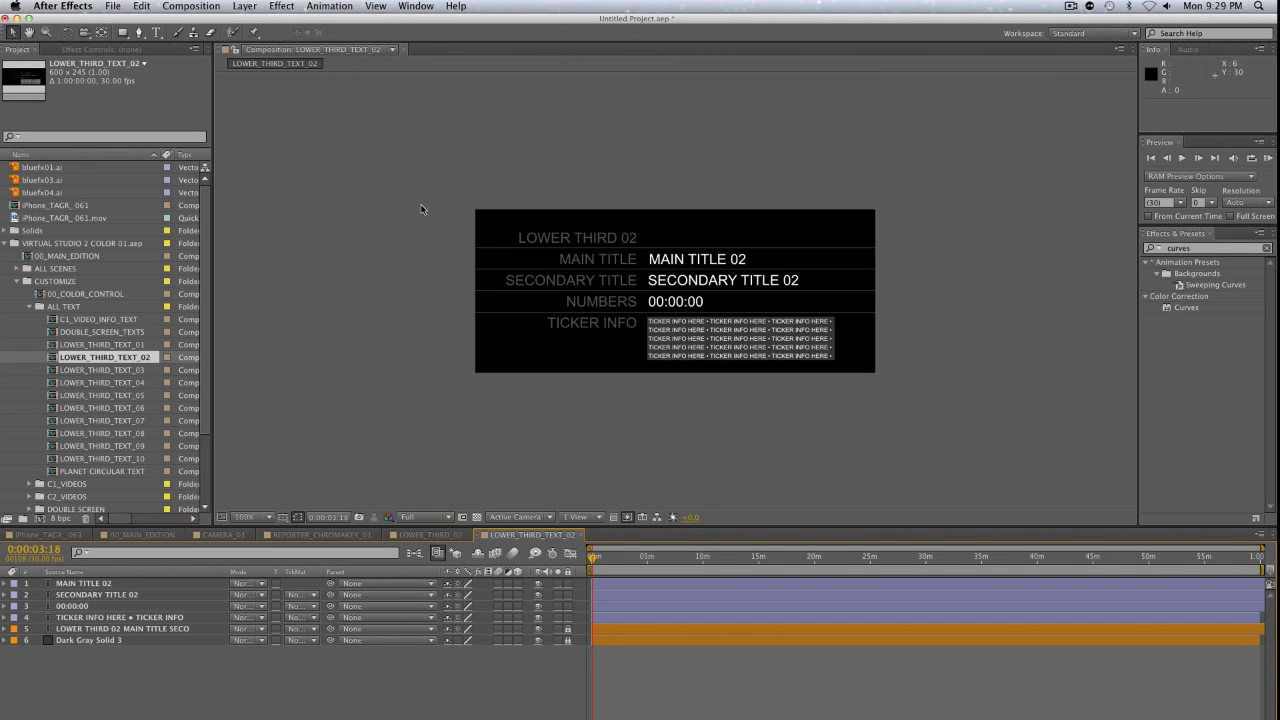
With the Type tool, replace the main title text of the lower third with "BIKINI BABE NEWS".
left_click(156, 32)
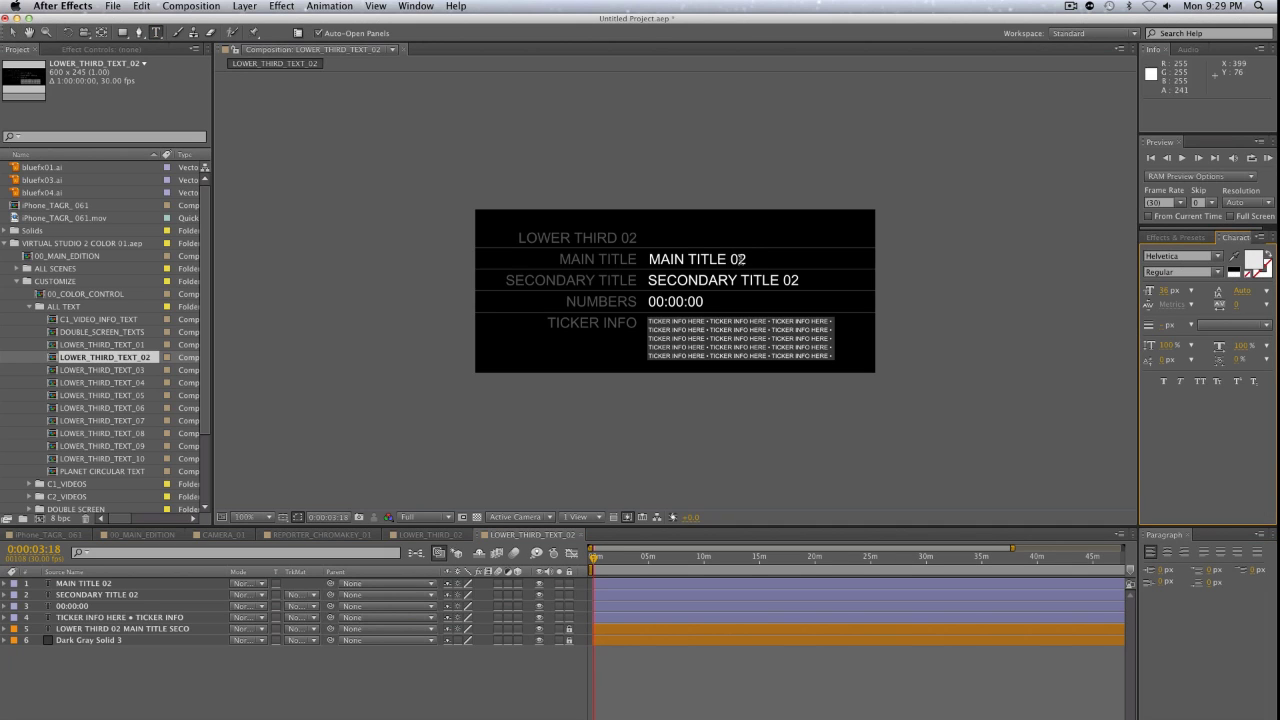
left_click_drag(747, 259, 651, 259)
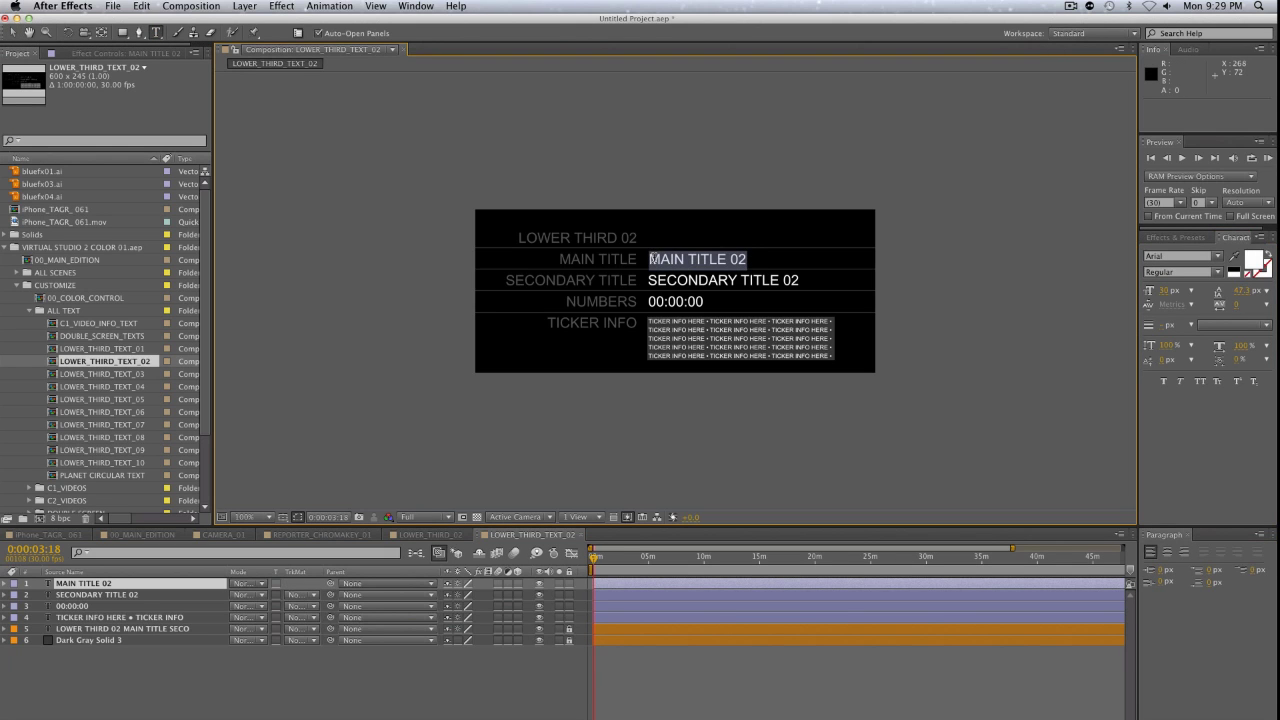
type("BIKINI B")
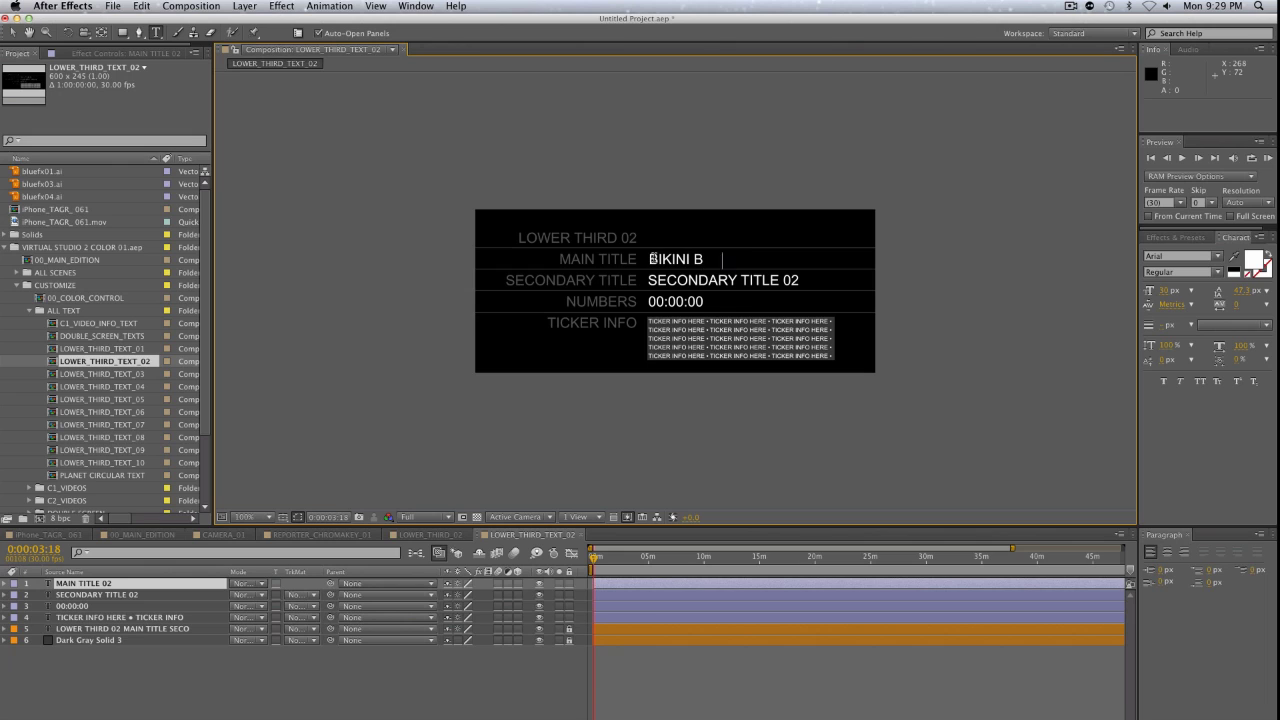
type("ABE NEWS")
Replace the lower third's secondary title text with "ALL THE NEWS YOU NEED".
left_click_drag(796, 283, 676, 280)
left_click(736, 282)
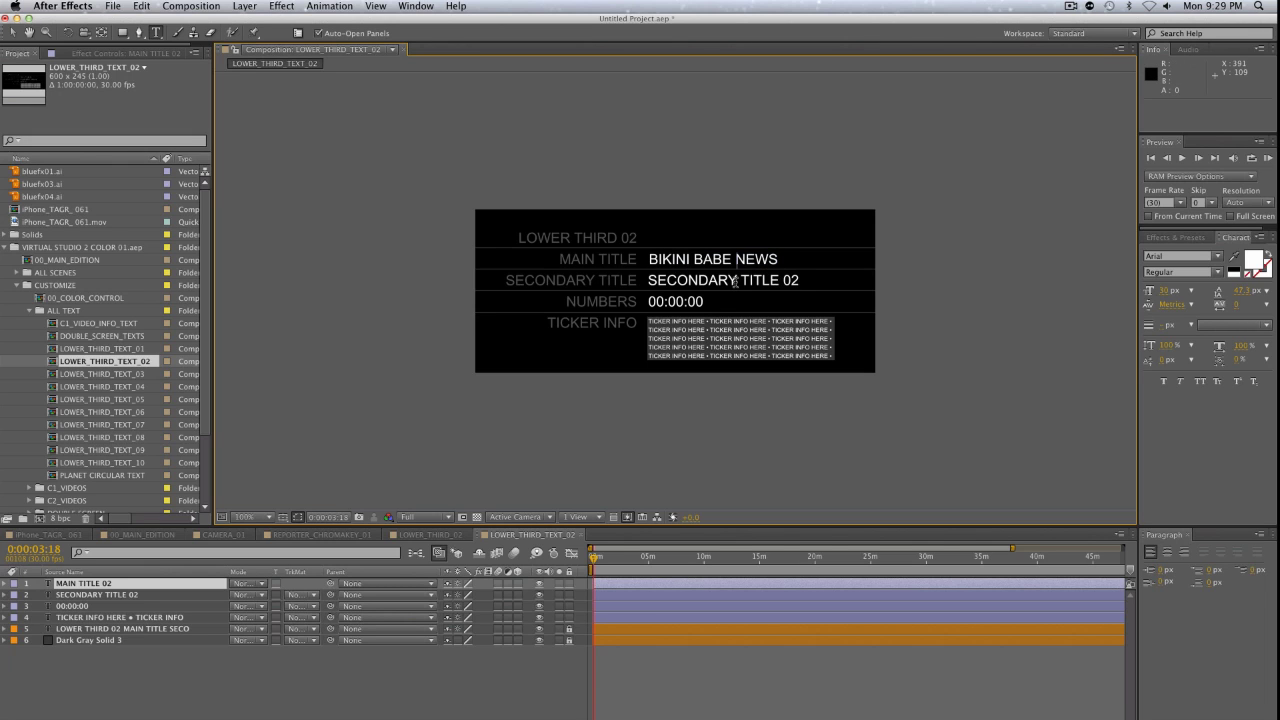
left_click(141, 598)
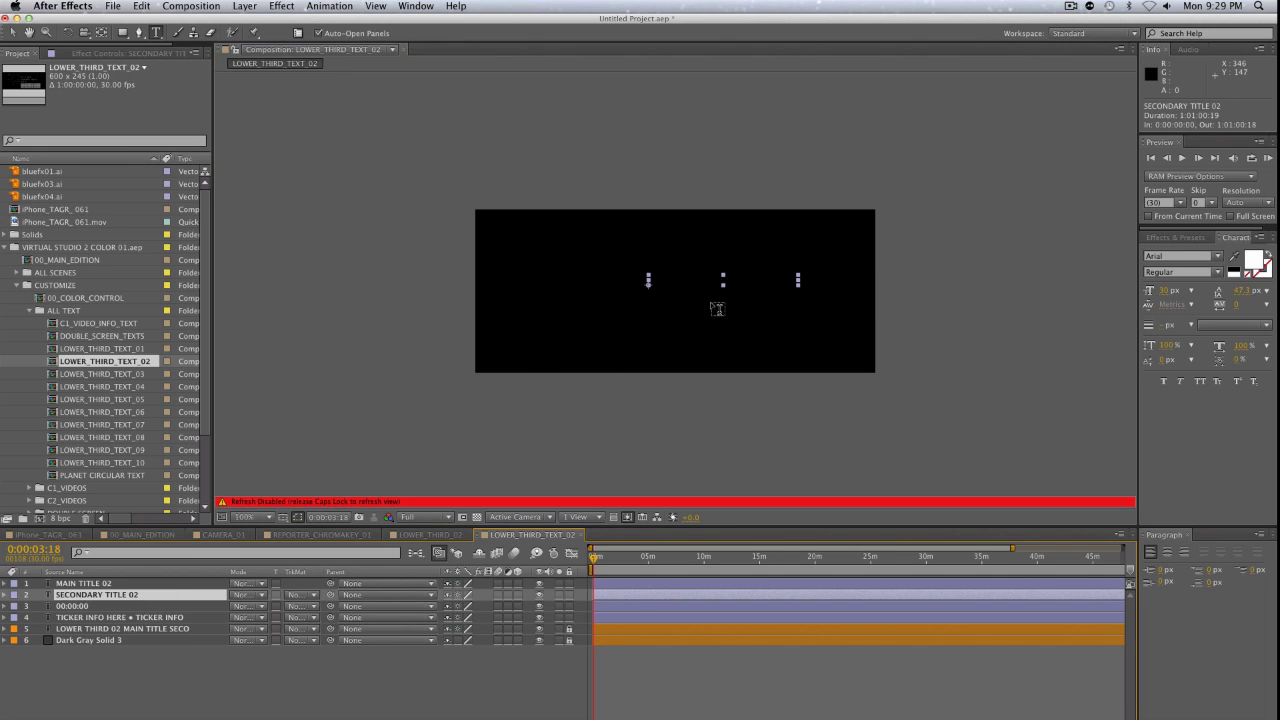
left_click_drag(793, 281, 616, 280)
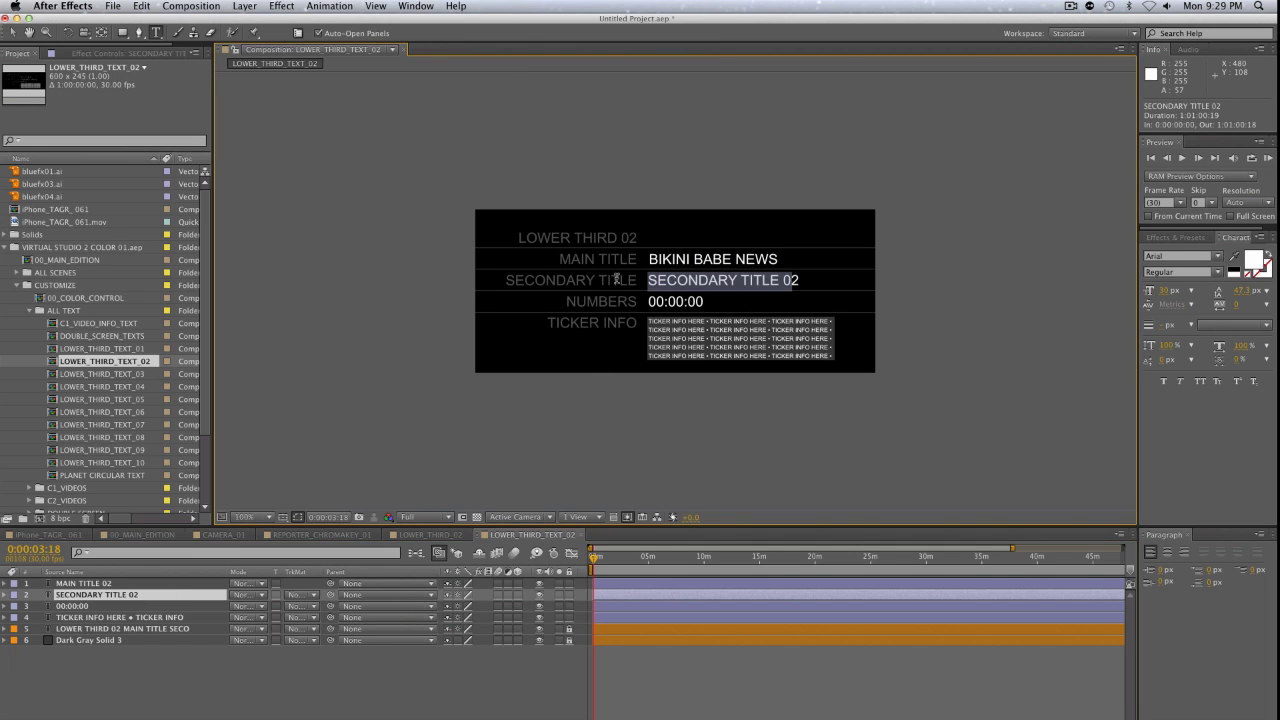
type("ALL THE NEWS")
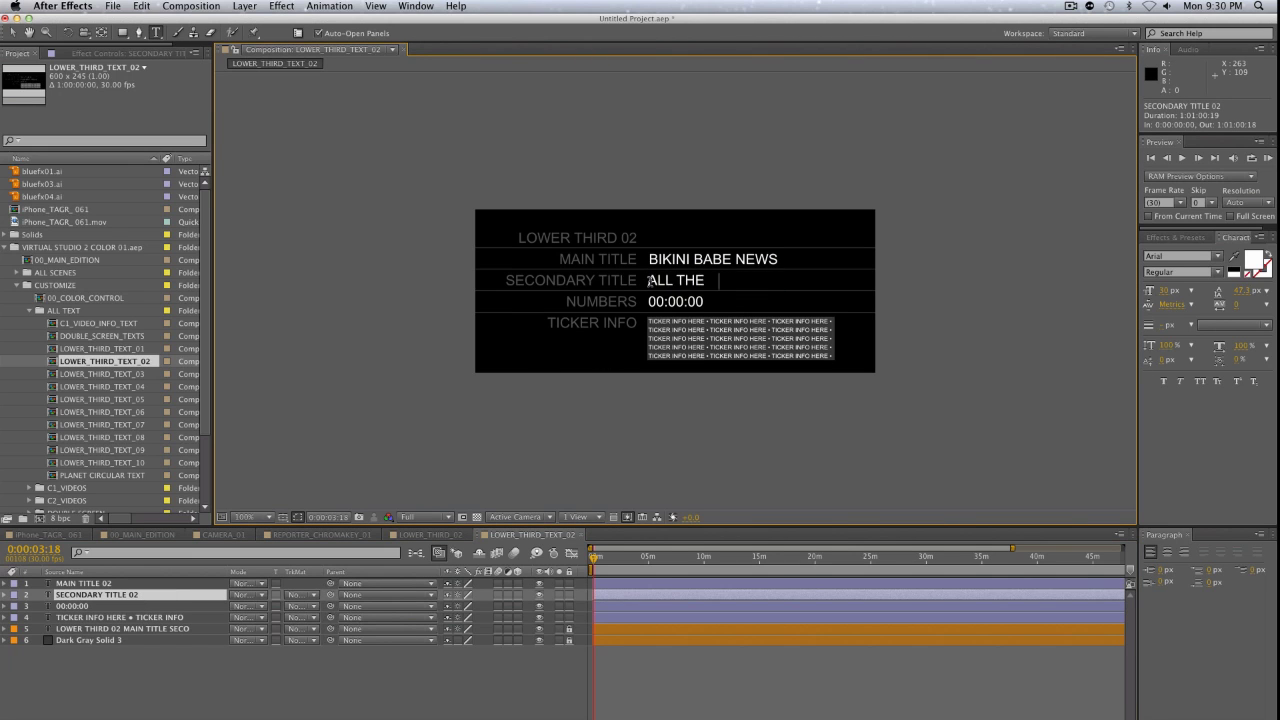
type(" YOU NEED")
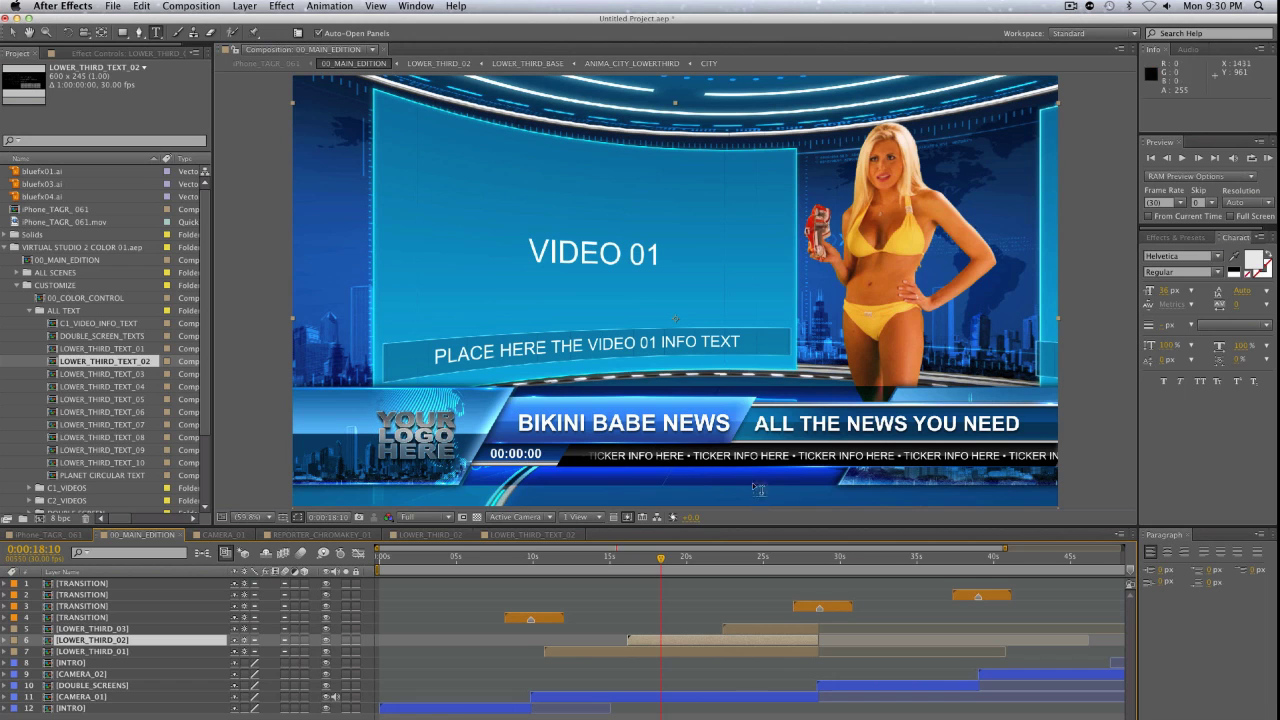
Inspect the LOWER_THIRD_02 composition, return to 00_MAIN_EDITION and switch to TextEdit.
double_click(196, 641)
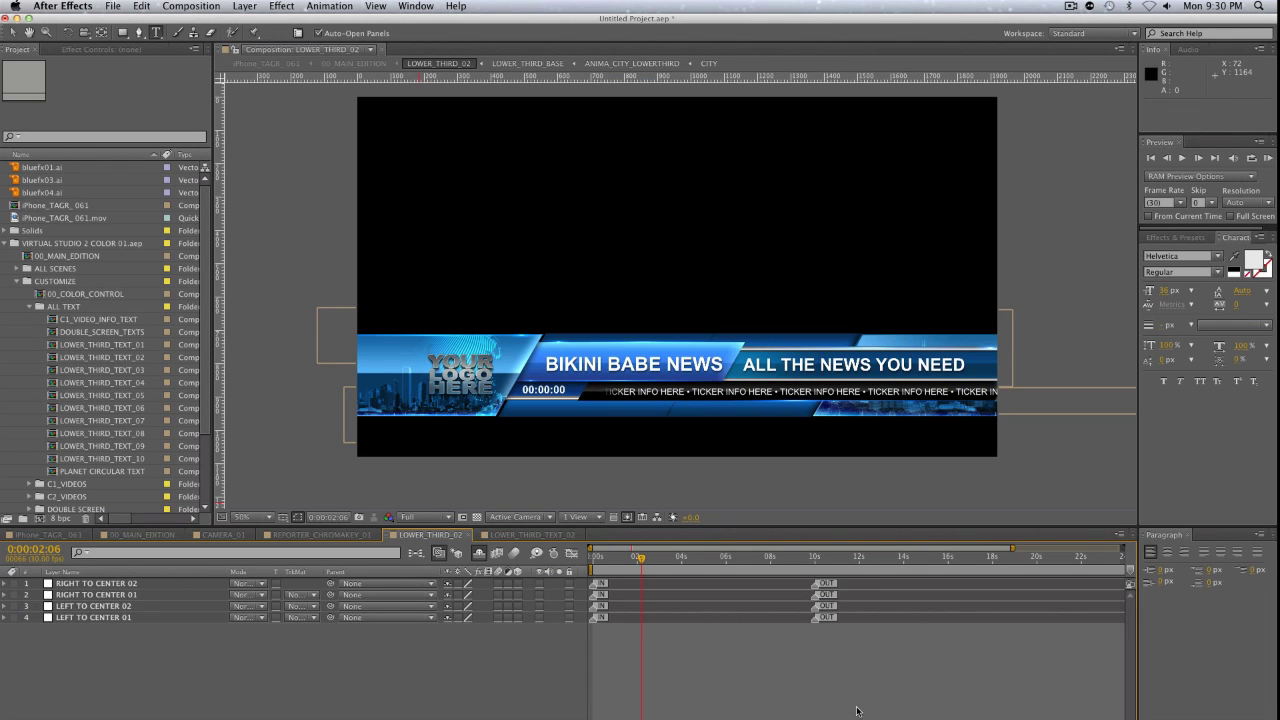
key("shift")
left_click(703, 699)
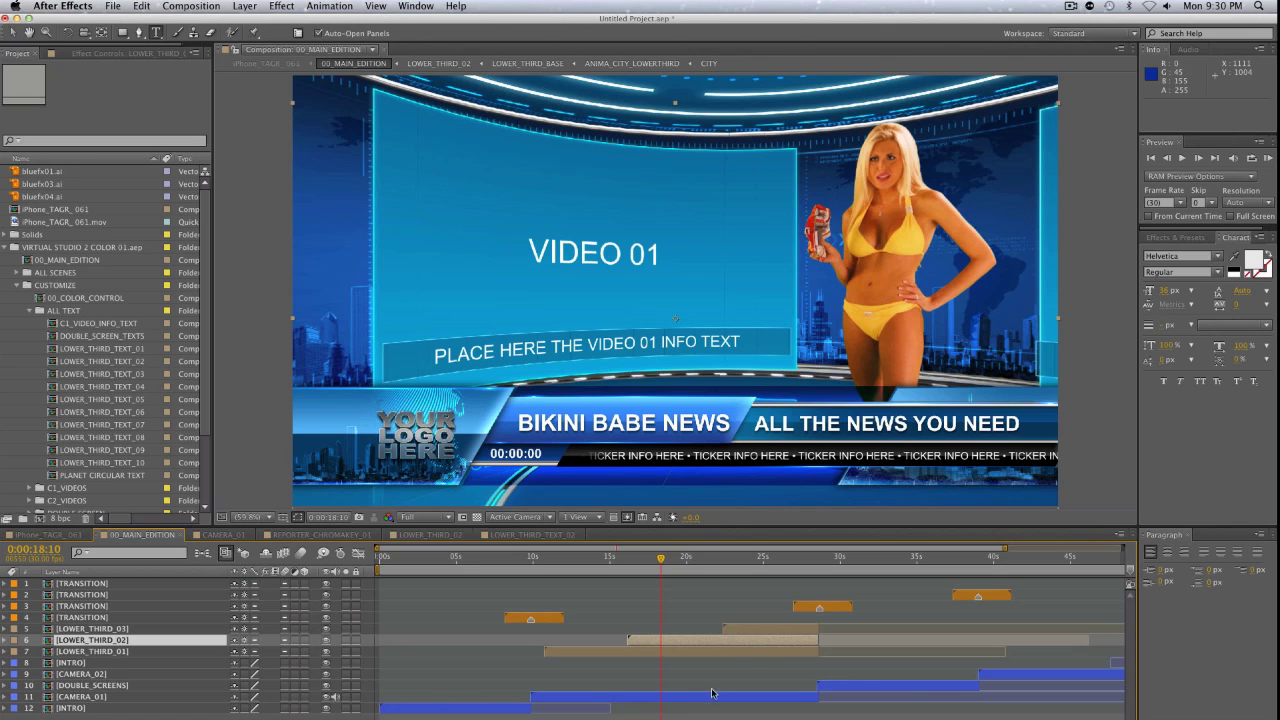
key("super+Tab")
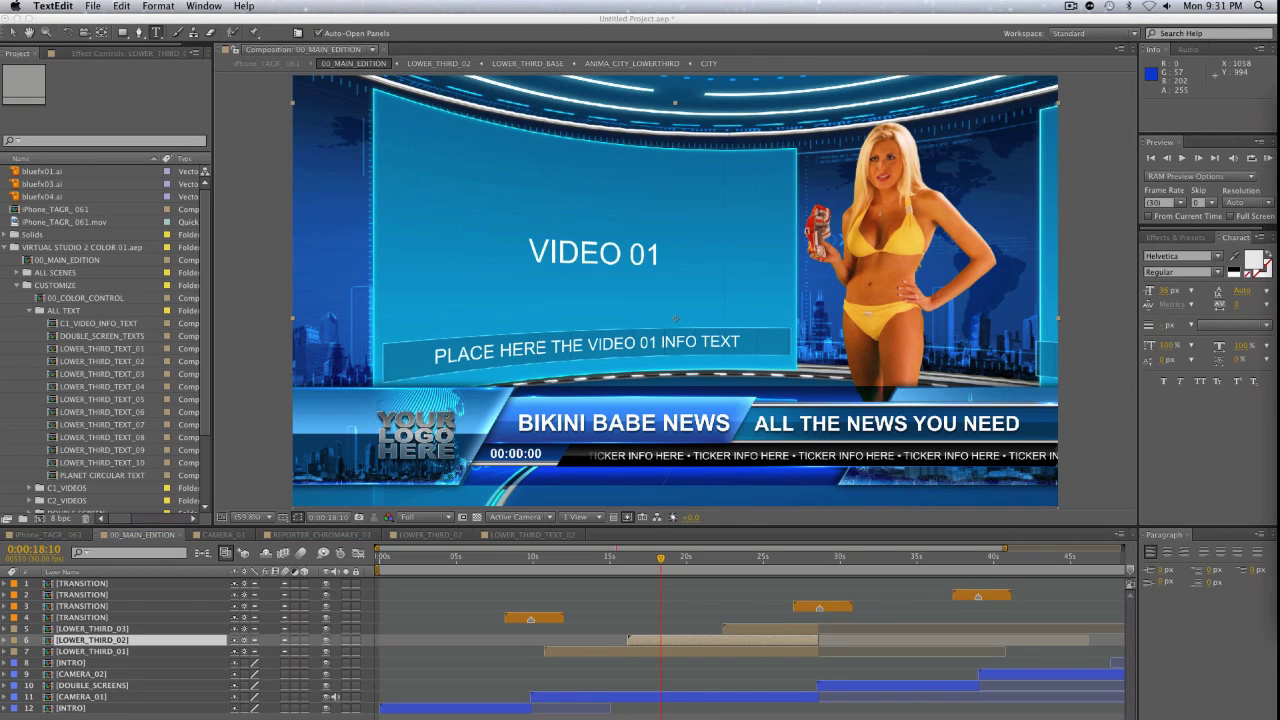